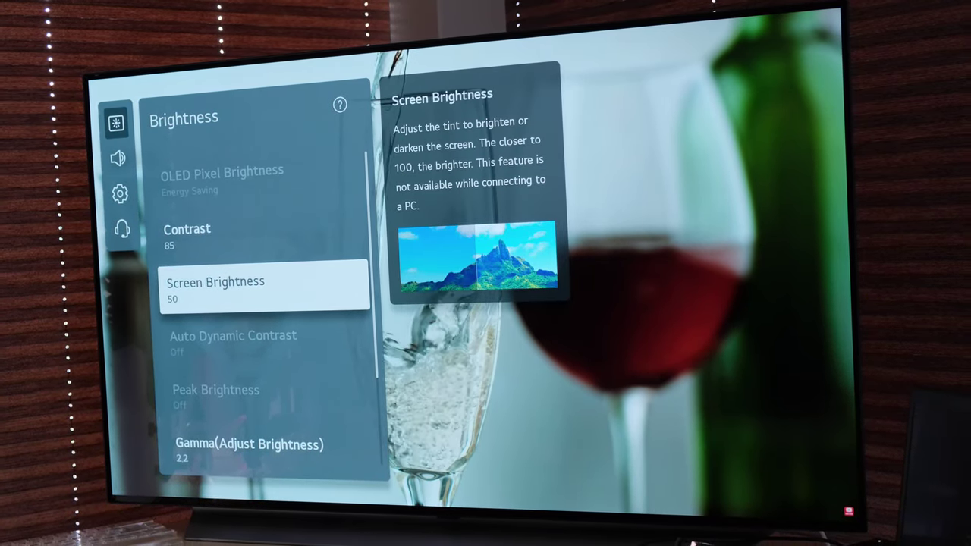
Step: Review the TV's Brightness options and the Game Optimiser picture settings from Game Genre down to Reduce Blue Light
{"action": "key", "text": "Down"}
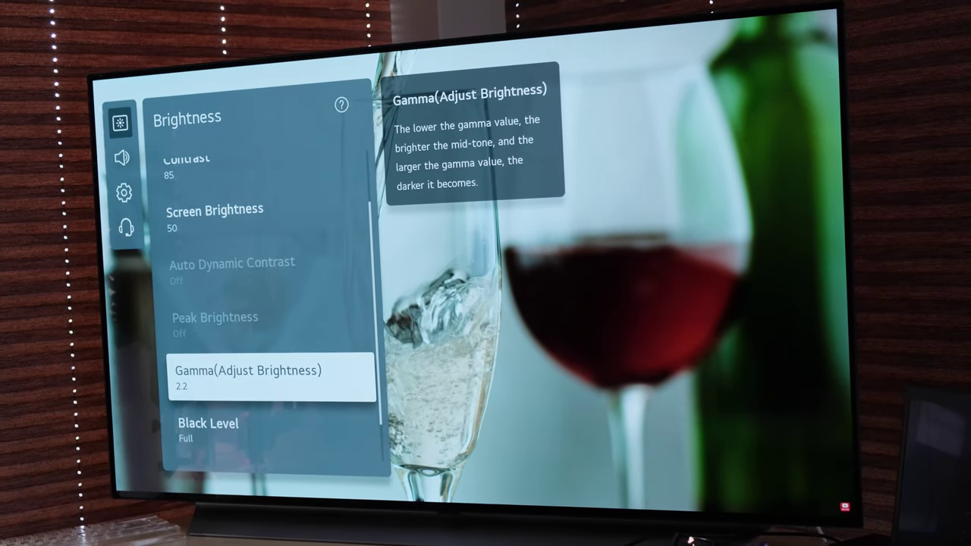
{"action": "key", "text": "Down"}
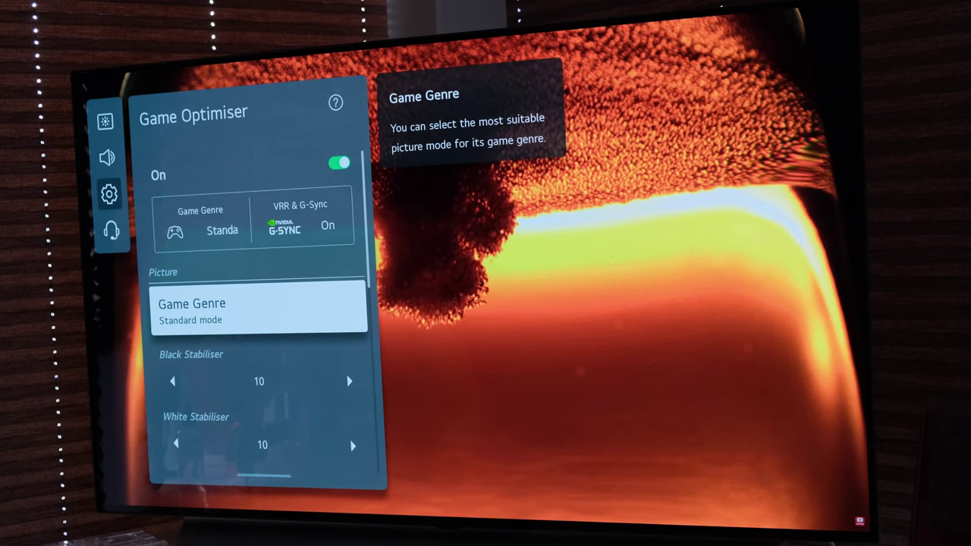
{"action": "key", "text": "Down"}
{"action": "key", "text": "Down"}
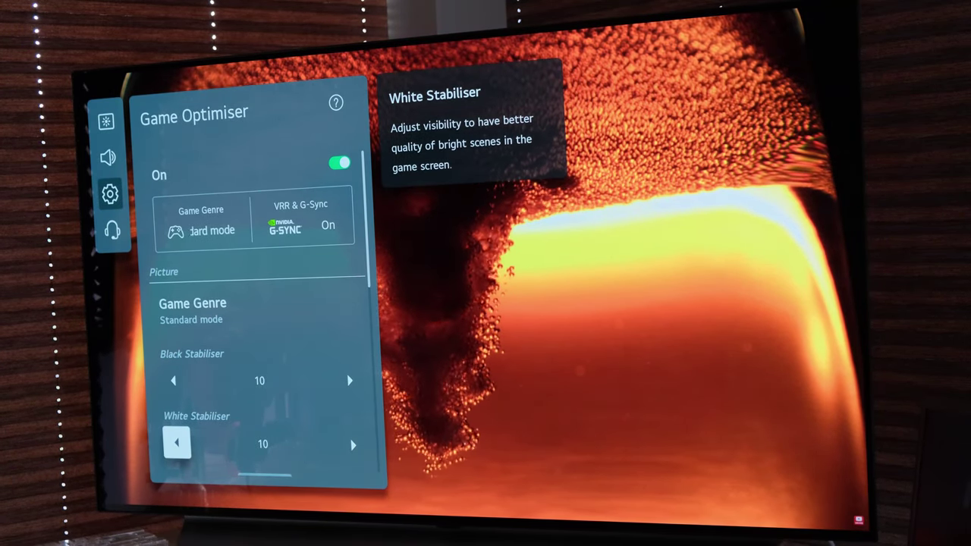
{"action": "key", "text": "Down"}
{"action": "key", "text": "Down"}
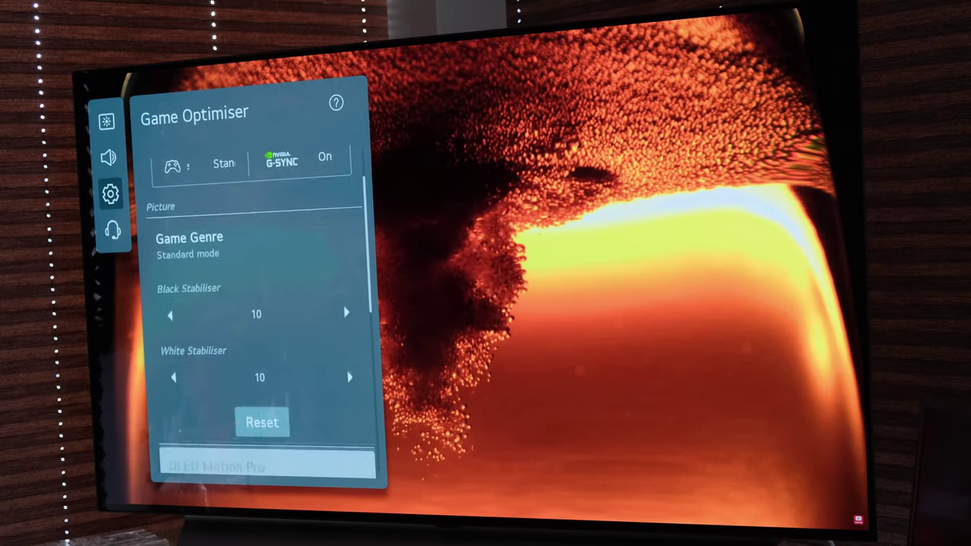
{"action": "key", "text": "Down"}
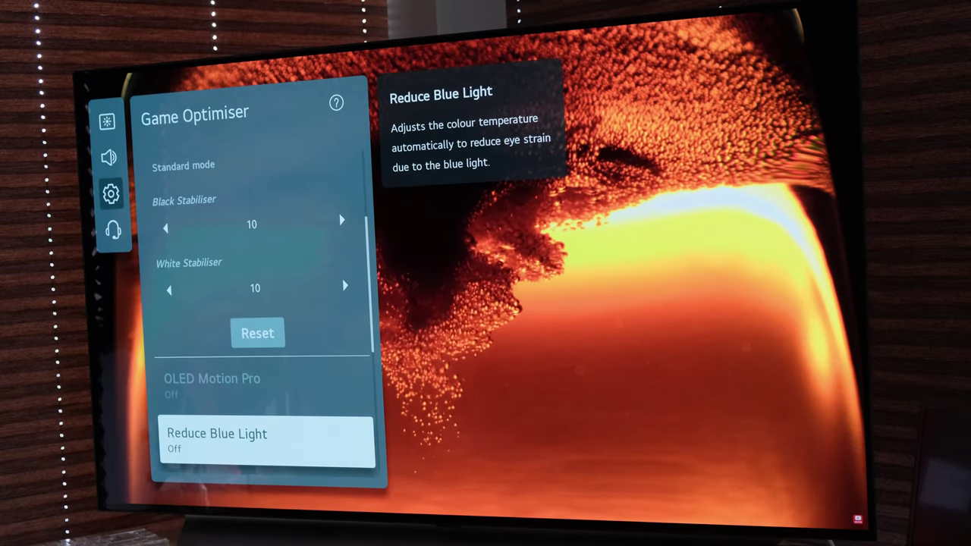
{"action": "key", "text": "Down"}
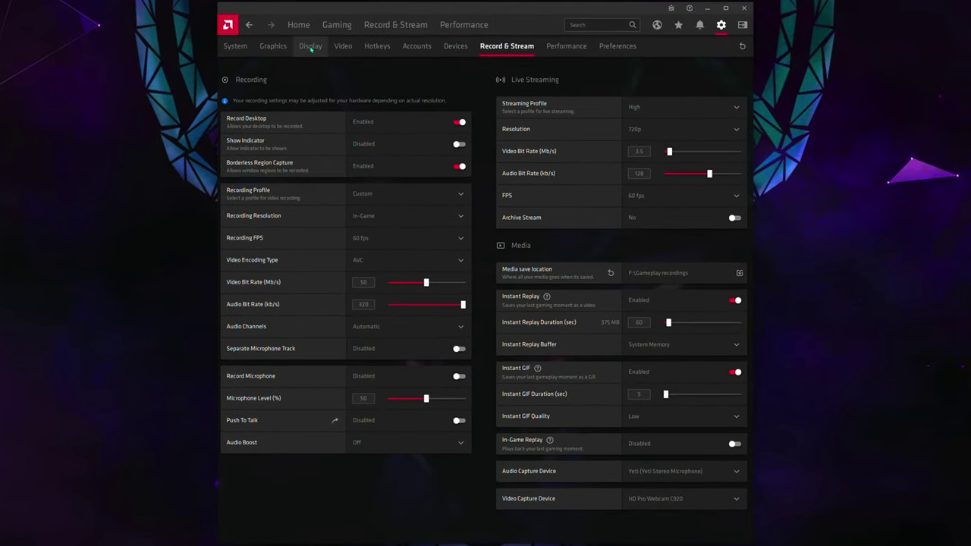
Step: Switch to Radeon Software, look over the System and Graphics settings, and bring up the Display settings
{"action": "left_click", "coordinate": [311, 45]}
{"action": "left_click", "coordinate": [235, 46]}
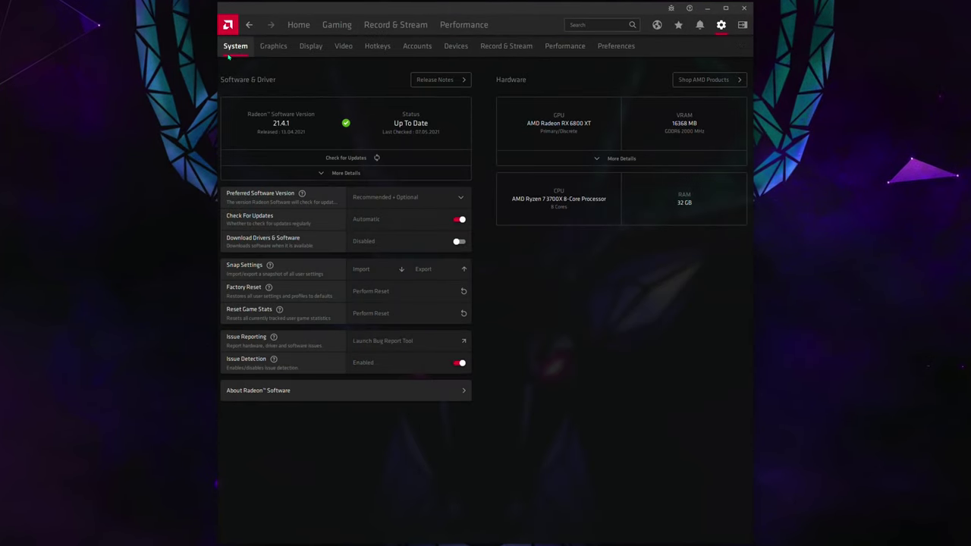
{"action": "left_click", "coordinate": [271, 47]}
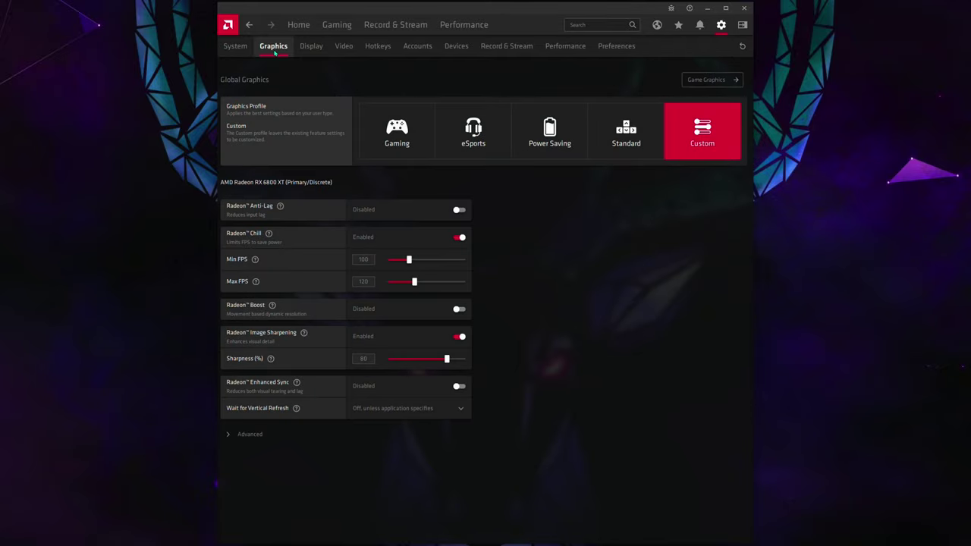
{"action": "left_click", "coordinate": [302, 51]}
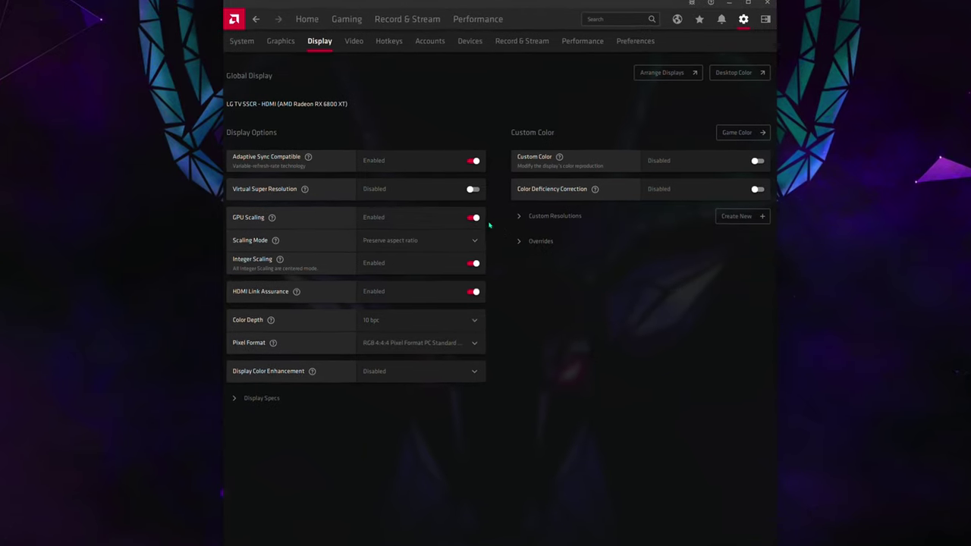
{"action": "mouse_move", "coordinate": [298, 159]}
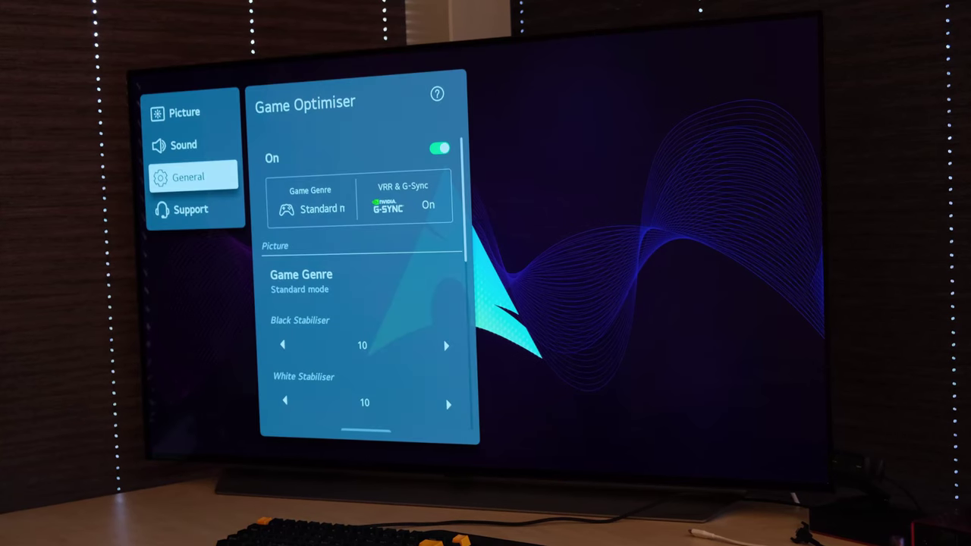
Step: Open the AMD FreeSync Premium setting in the TV's Game Optimiser and review its On and Off choices
{"action": "key", "text": "Right"}
{"action": "key", "text": "Down"}
{"action": "key", "text": "Down"}
{"action": "key", "text": "Down"}
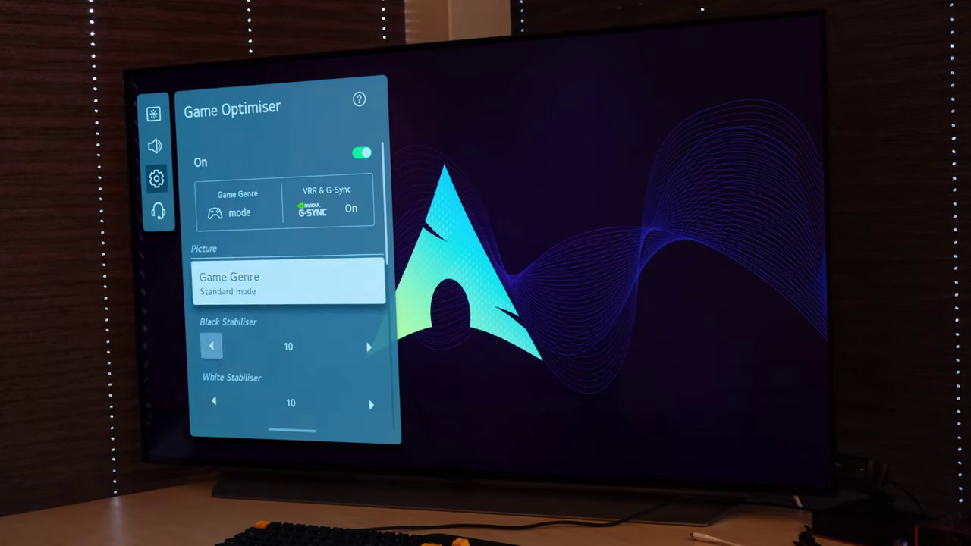
{"action": "key", "text": "Down"}
{"action": "key", "text": "Down"}
{"action": "key", "text": "Down"}
{"action": "key", "text": "Down"}
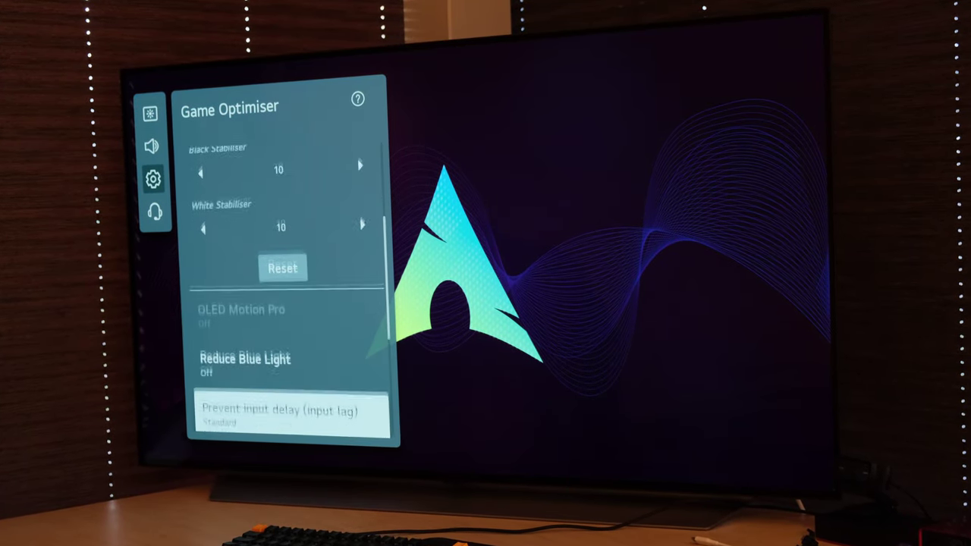
{"action": "key", "text": "Down"}
{"action": "key", "text": "Down"}
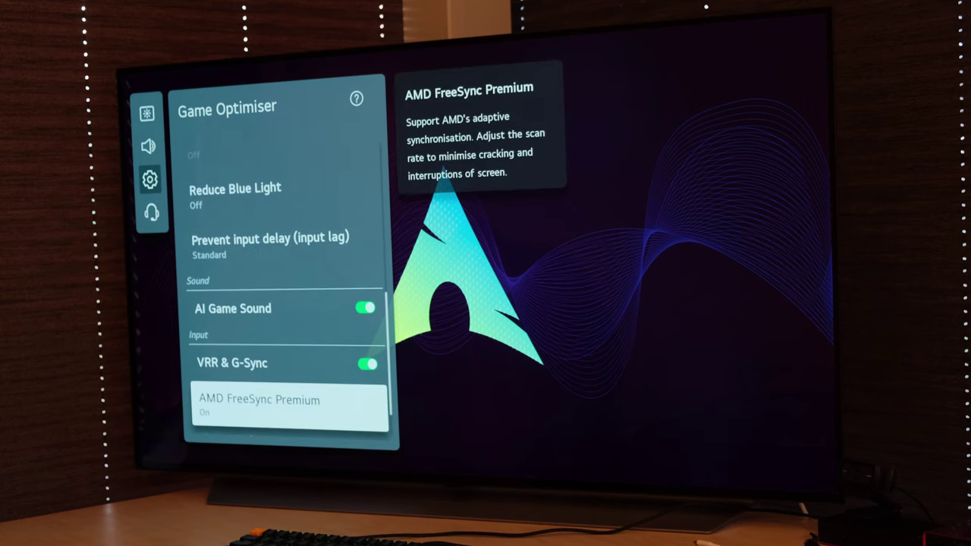
{"action": "key", "text": "Return"}
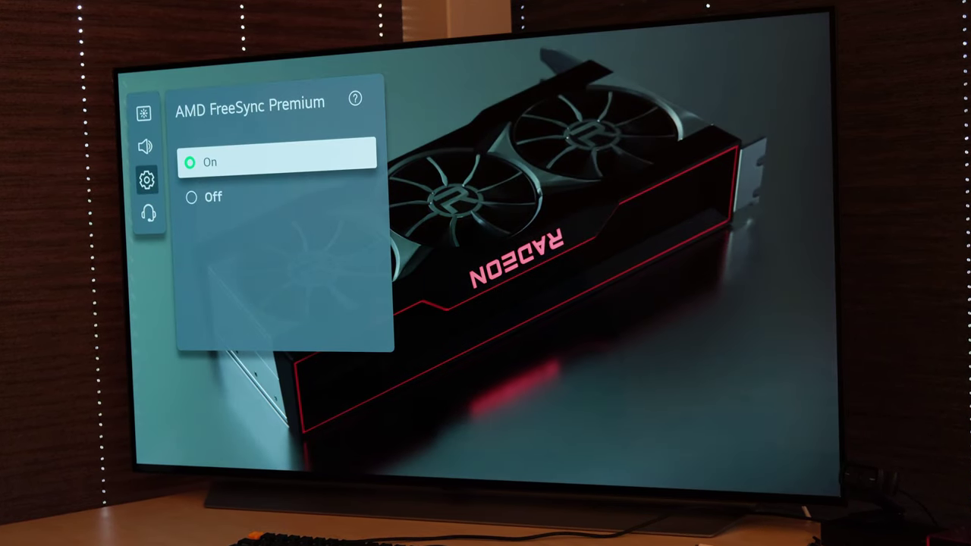
{"action": "key", "text": "Down"}
{"action": "key", "text": "Up"}
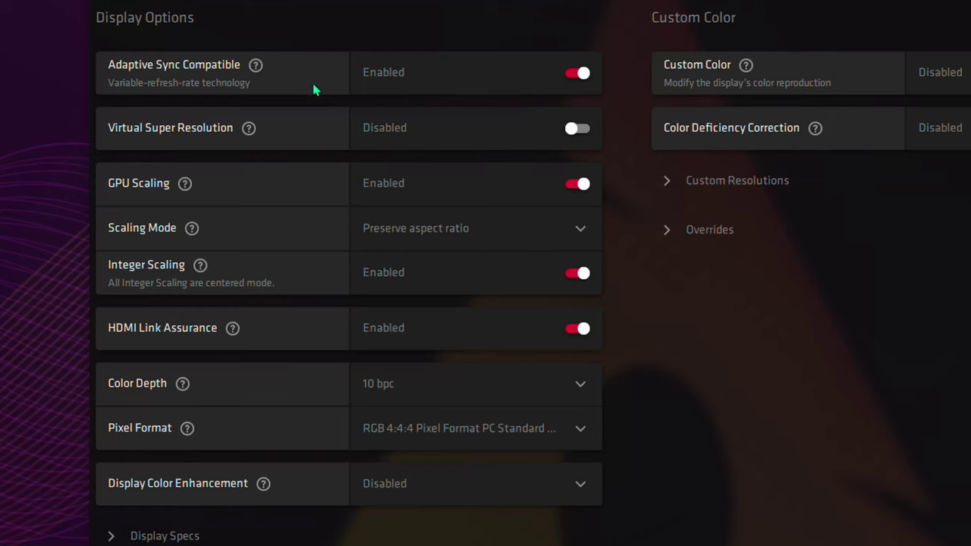
Step: Check the scaling descriptions in Radeon Software's Display Options and set Scaling Mode to Preserve aspect ratio
{"action": "mouse_move", "coordinate": [185, 189]}
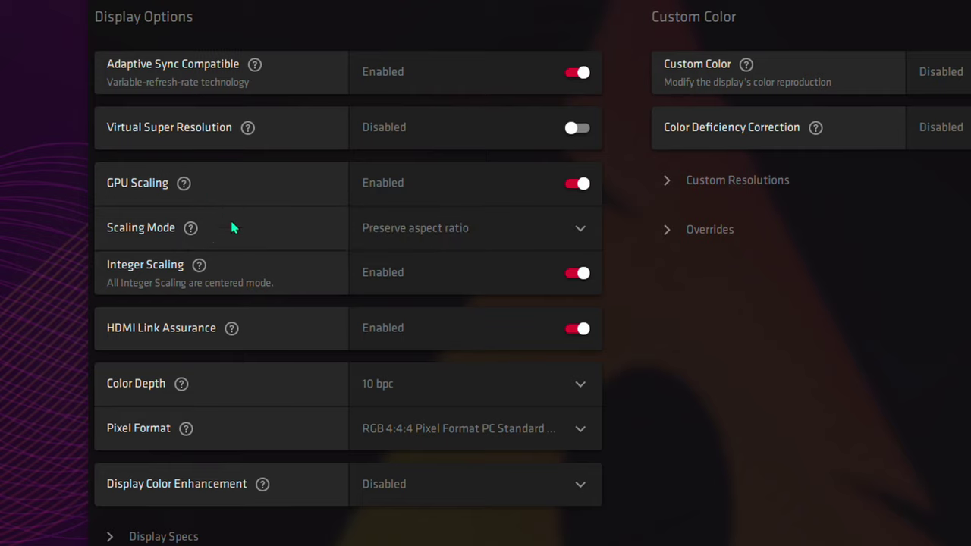
{"action": "mouse_move", "coordinate": [192, 229]}
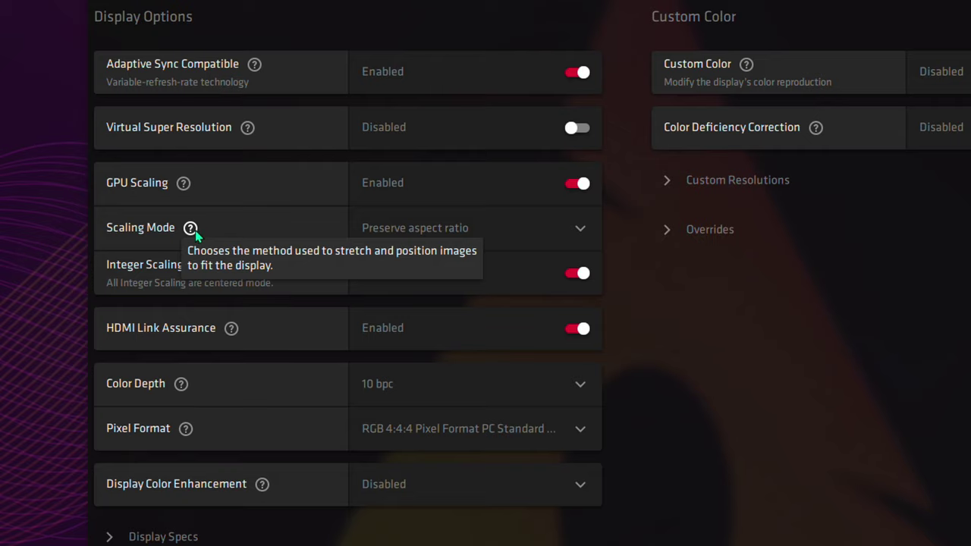
{"action": "left_click", "coordinate": [410, 242]}
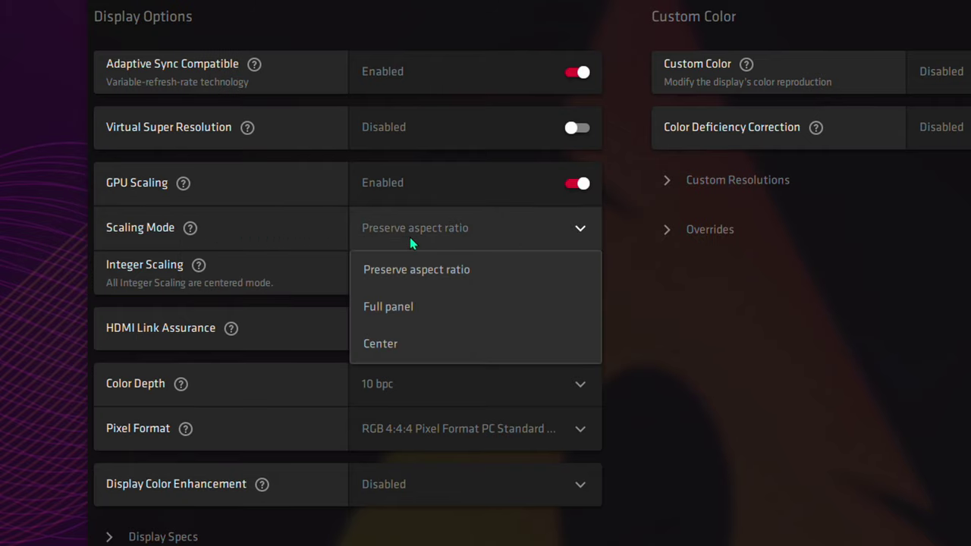
{"action": "left_click", "coordinate": [495, 278]}
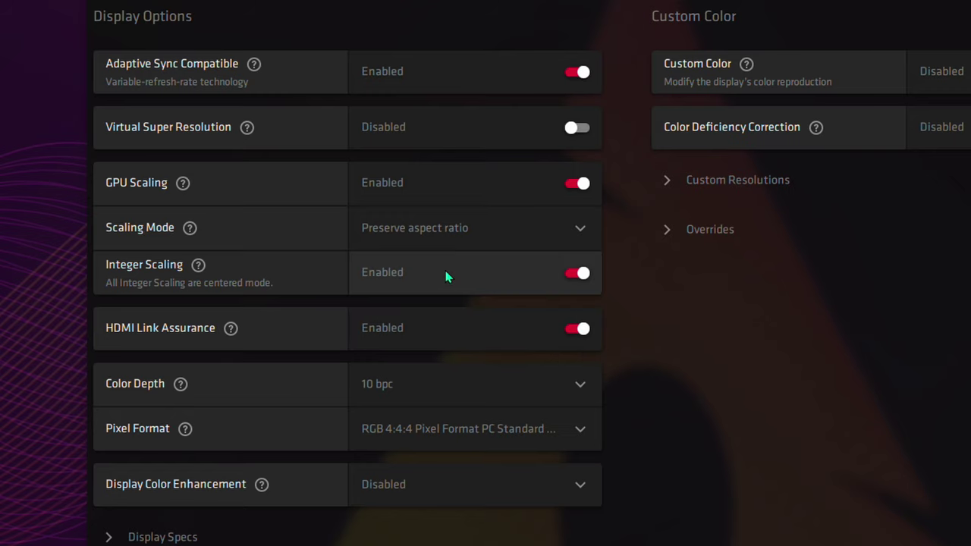
{"action": "mouse_move", "coordinate": [203, 269]}
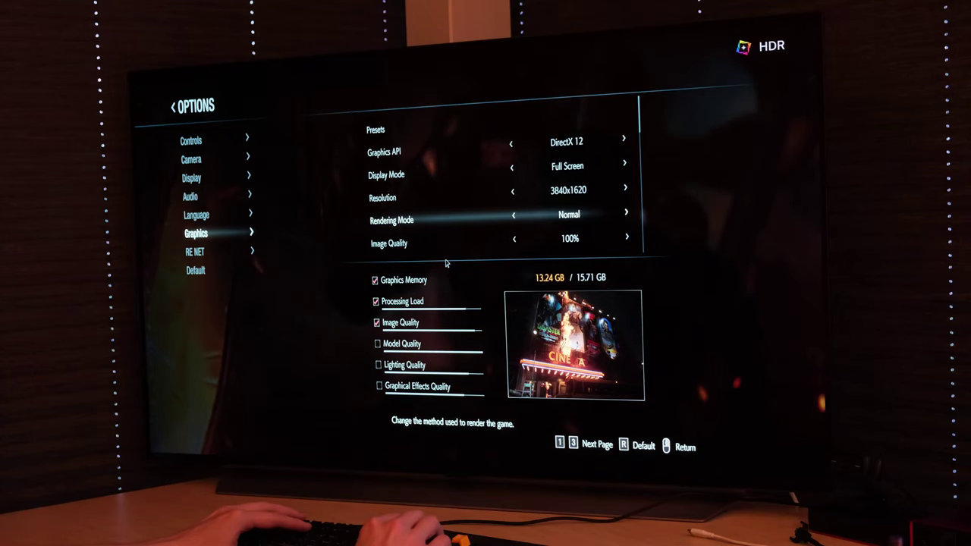
Step: Review the game's graphics options, including Resolution and Rendering Mode, and return to gameplay
{"action": "key", "text": "Down"}
{"action": "key", "text": "Up"}
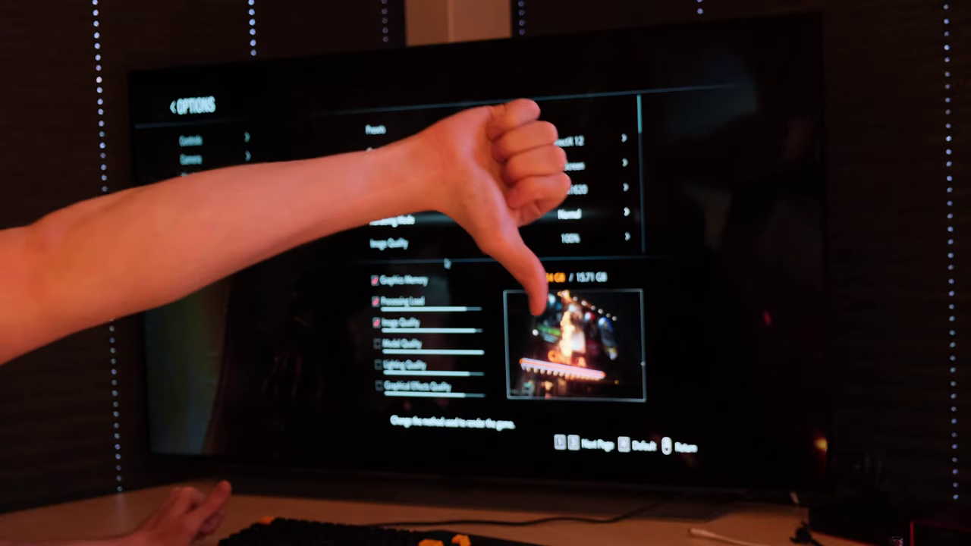
{"action": "key", "text": "Escape"}
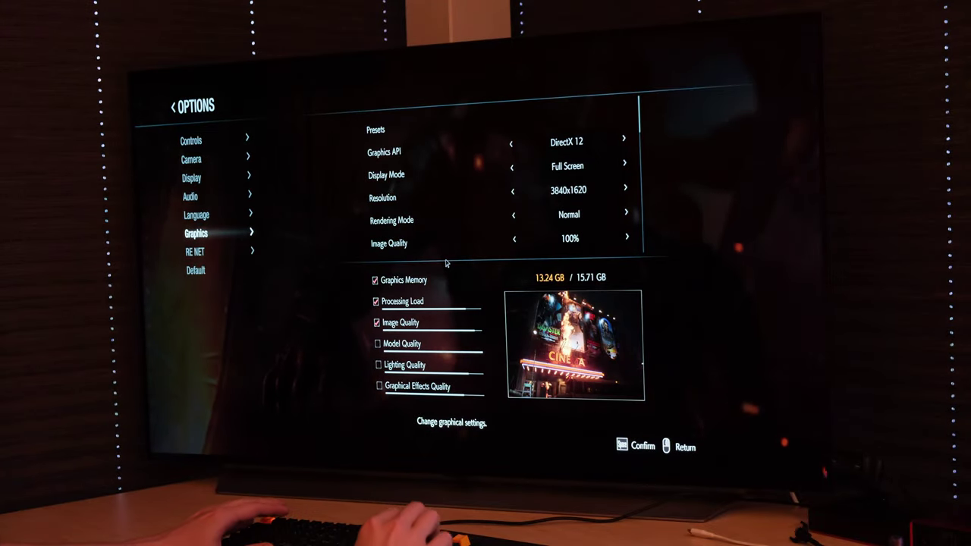
{"action": "key", "text": "Escape"}
{"action": "key", "text": "w"}
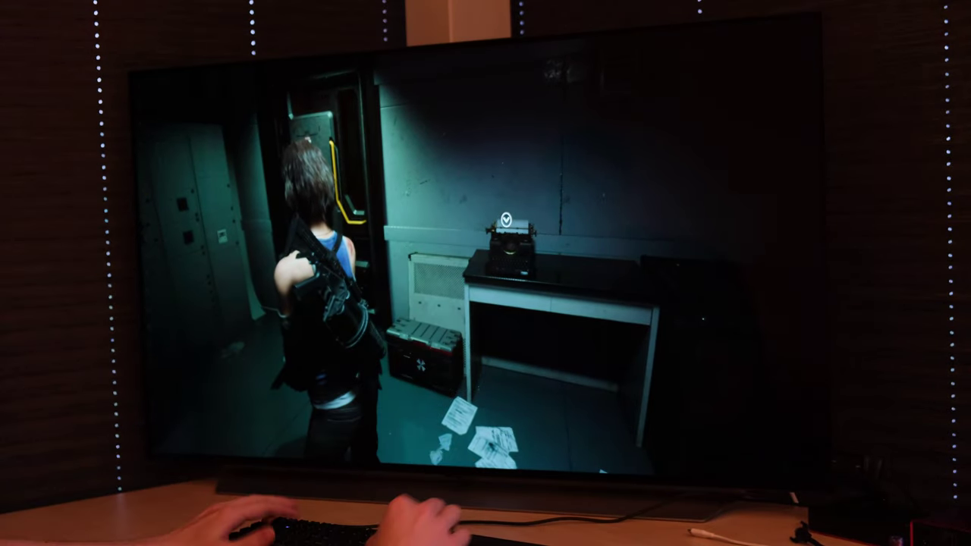
Step: Quit the running game to the desktop
{"action": "key", "text": "Escape"}
{"action": "key", "text": "Up"}
{"action": "key", "text": "Return"}
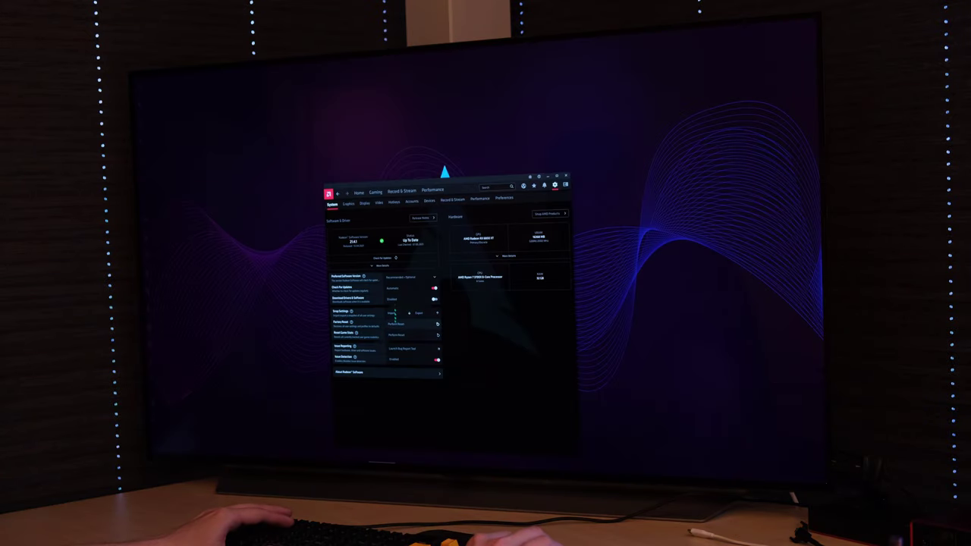
Step: Open the Display settings in Radeon Software, and dismiss the autosave notice when the game starts
{"action": "left_click", "coordinate": [378, 203]}
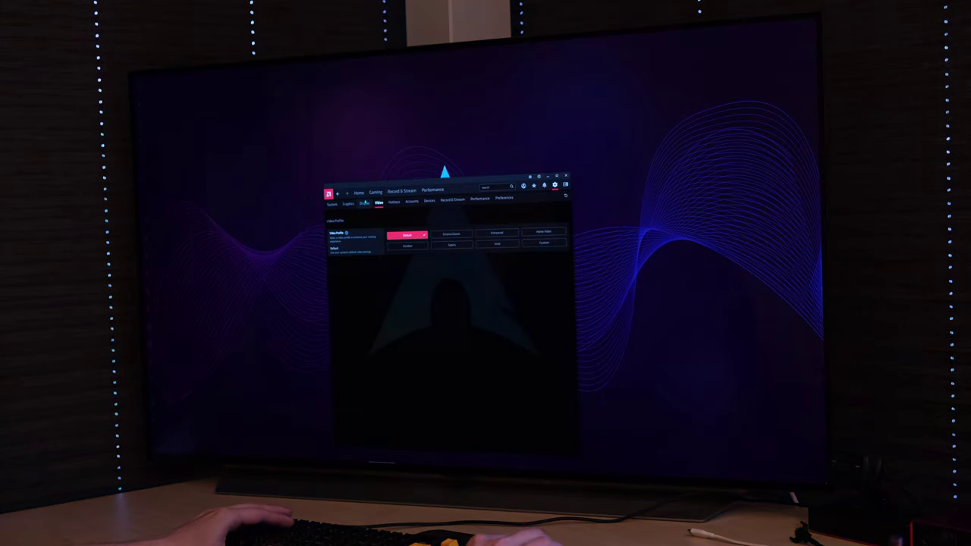
{"action": "left_click", "coordinate": [365, 203]}
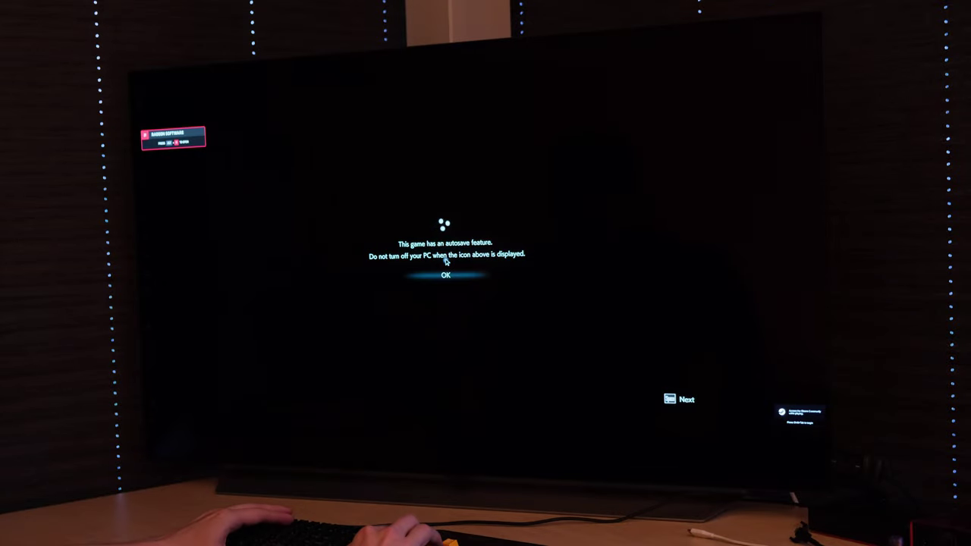
{"action": "key", "text": "space"}
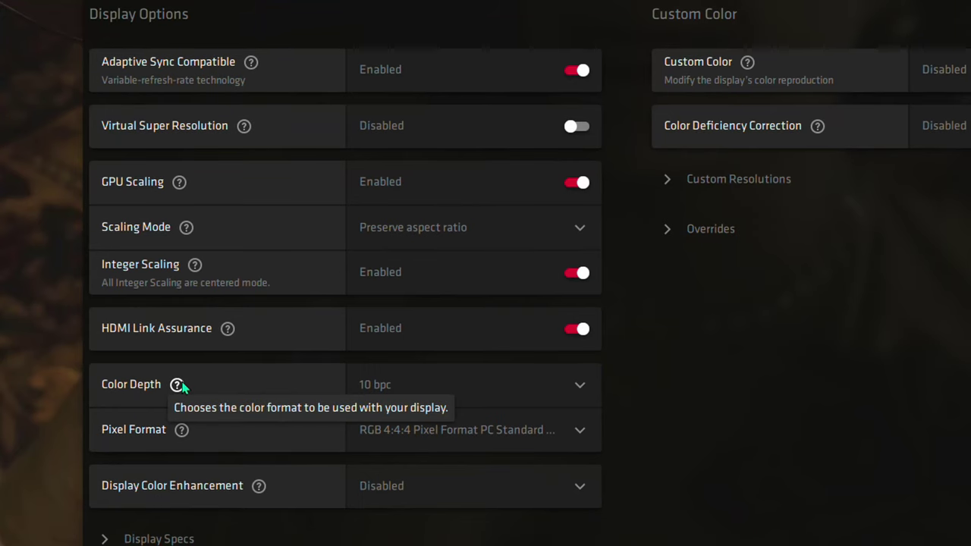
Step: Look at the Color Depth choices in Radeon Software and set Pixel Format to the full-range RGB 4:4:4 Pixel Format PC Standard
{"action": "left_click", "coordinate": [442, 393]}
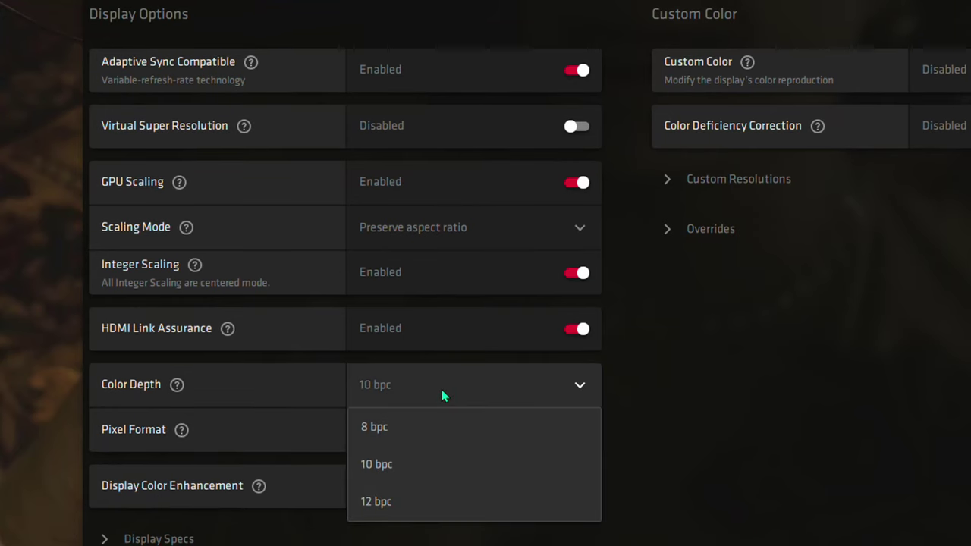
{"action": "left_click", "coordinate": [801, 465]}
{"action": "left_click", "coordinate": [501, 437]}
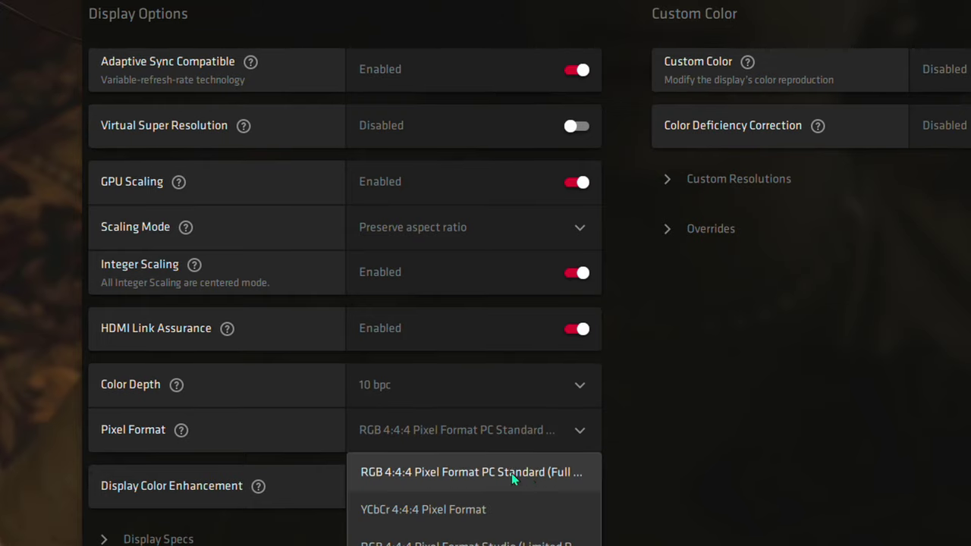
{"action": "left_click", "coordinate": [407, 477]}
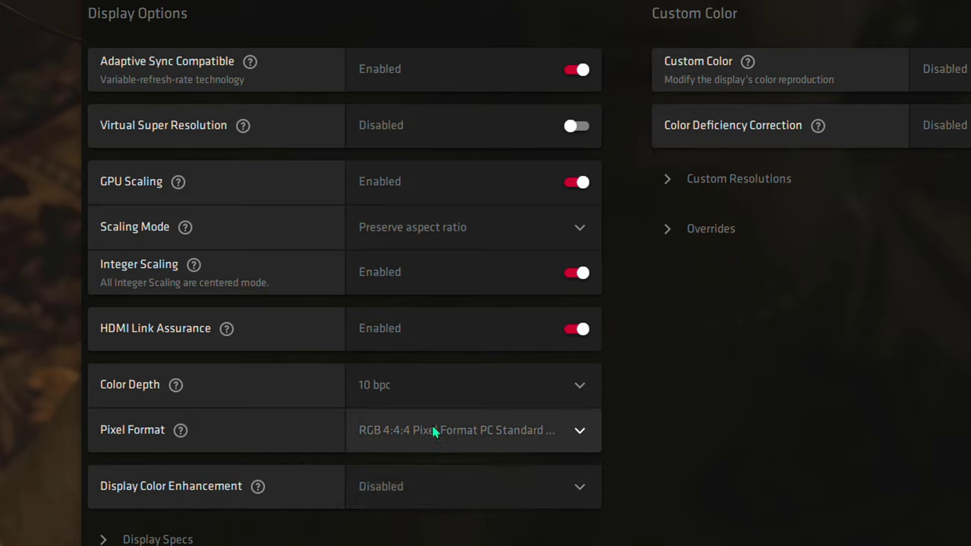
{"action": "mouse_move", "coordinate": [182, 432]}
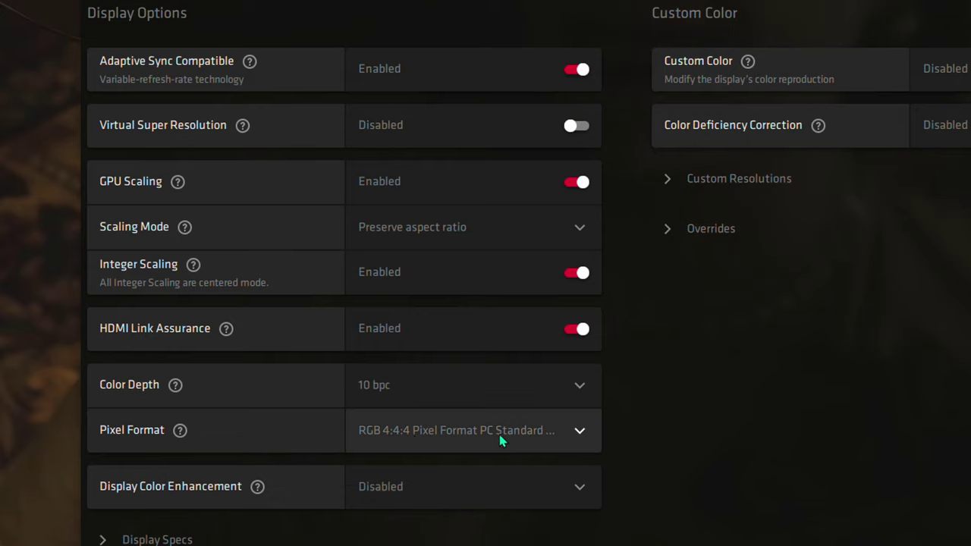
{"action": "left_click", "coordinate": [579, 432]}
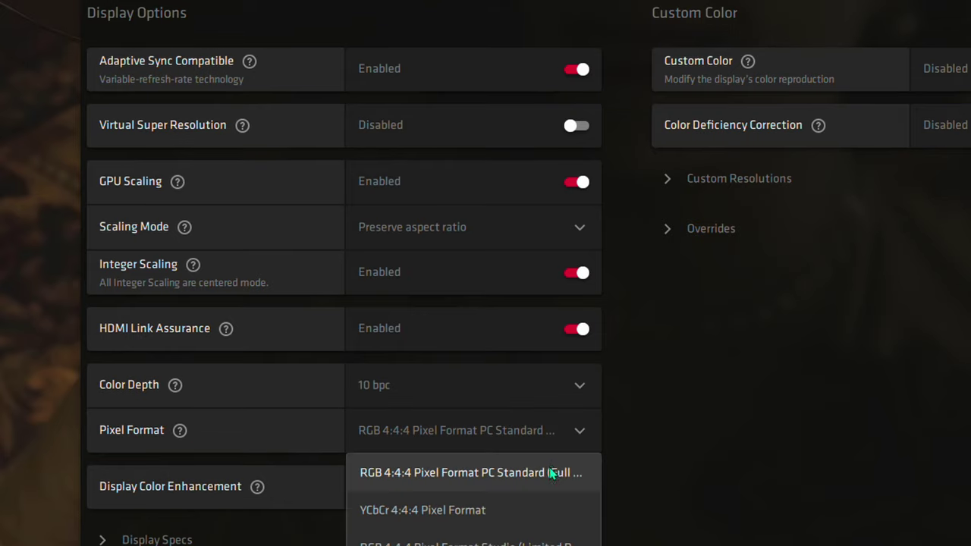
{"action": "left_click", "coordinate": [604, 433]}
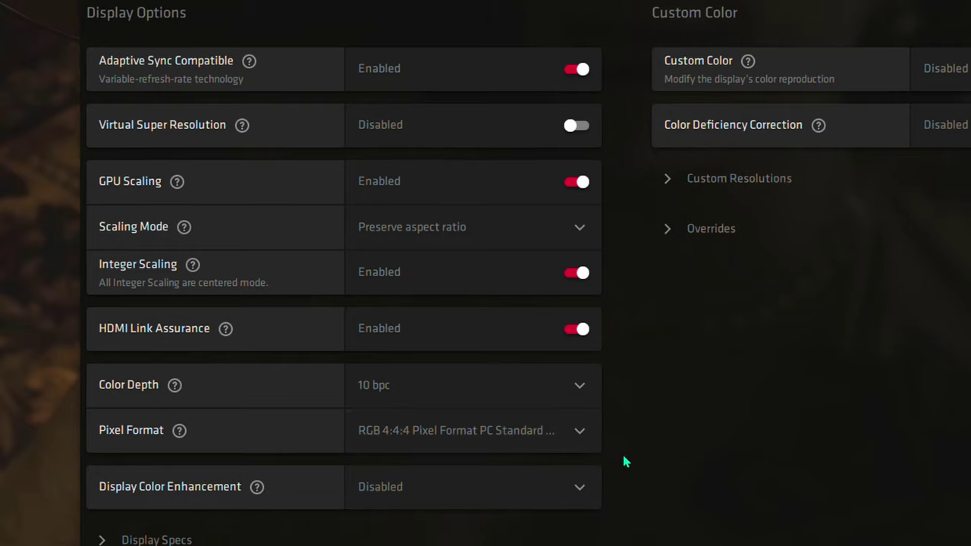
{"action": "left_click", "coordinate": [584, 433]}
{"action": "left_click", "coordinate": [535, 474]}
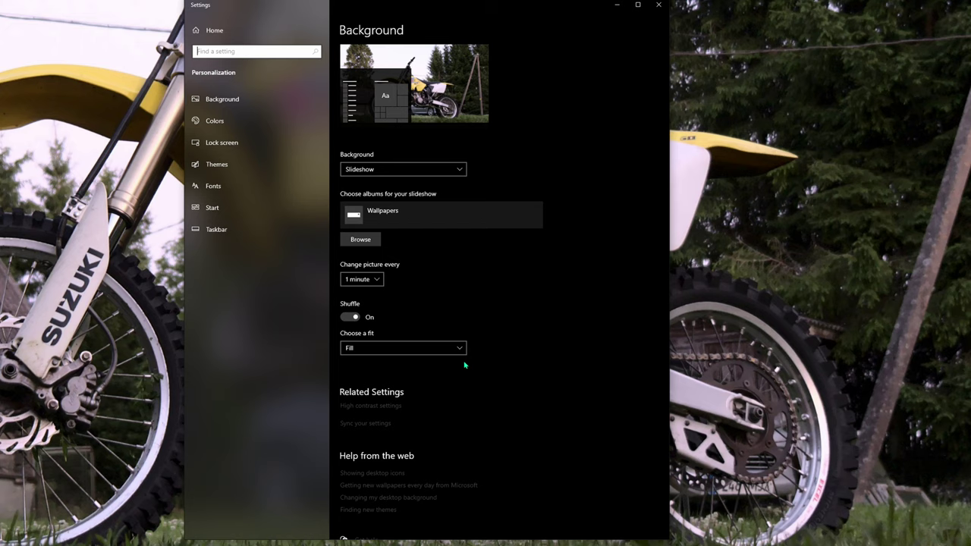
Step: Switch to the Windows Personalization settings and open the Colors section
{"action": "left_click", "coordinate": [242, 119]}
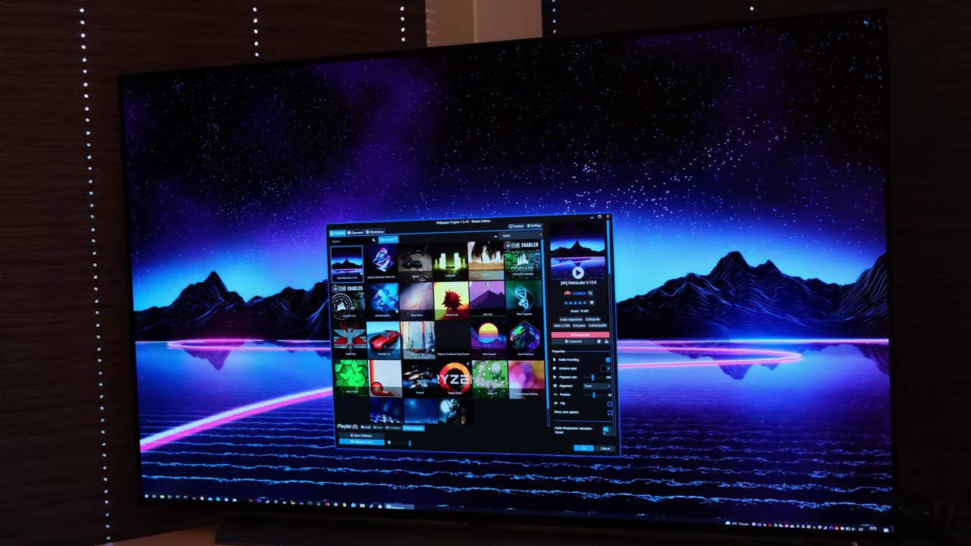
Step: Switch to Wallpaper Engine and select the Neon Sunset wallpaper for the desktop
{"action": "left_click", "coordinate": [488, 339]}
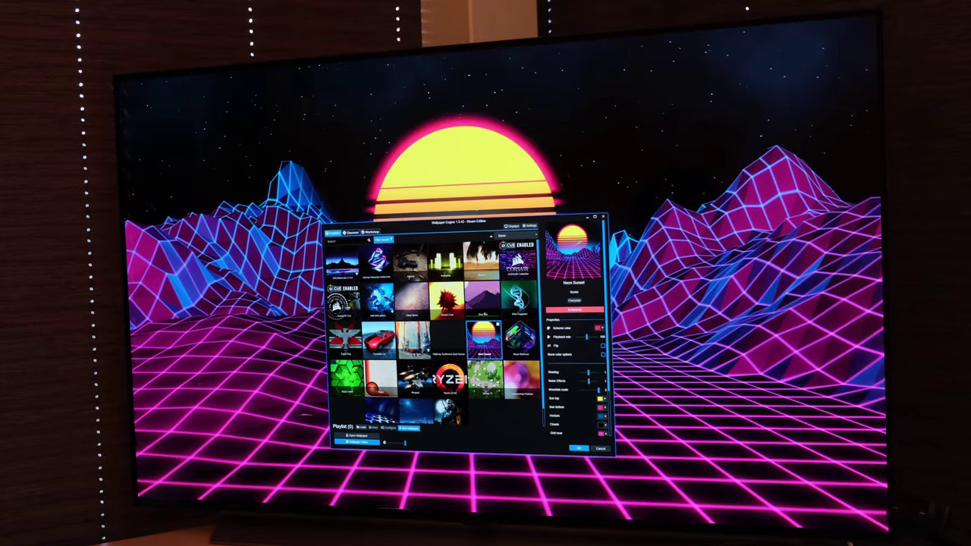
{"action": "left_click", "coordinate": [385, 505]}
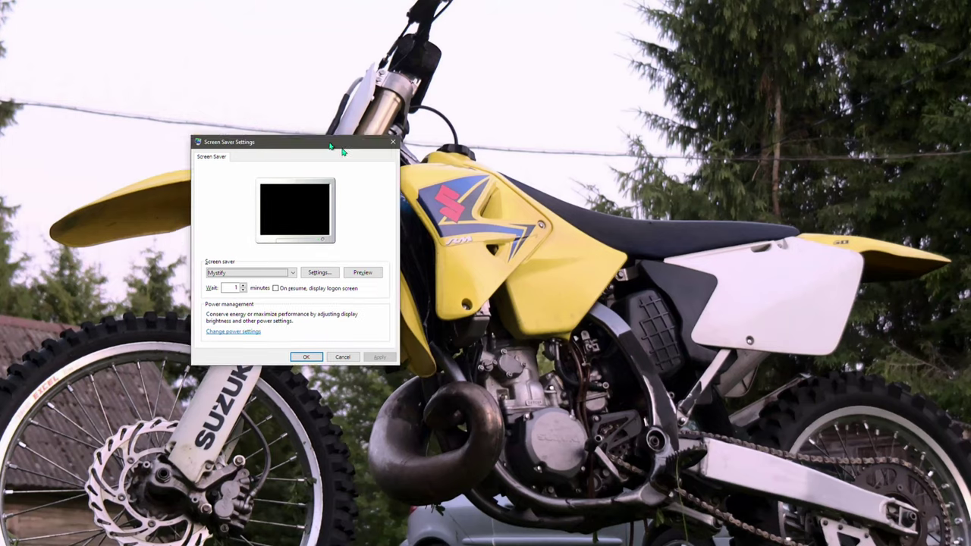
Step: Move the Screen Saver Settings dialog toward the screen centre and open the plan settings of the AMD Ryzen Balanced power plan
{"action": "left_click_drag", "start_coordinate": [341, 152], "coordinate": [488, 227]}
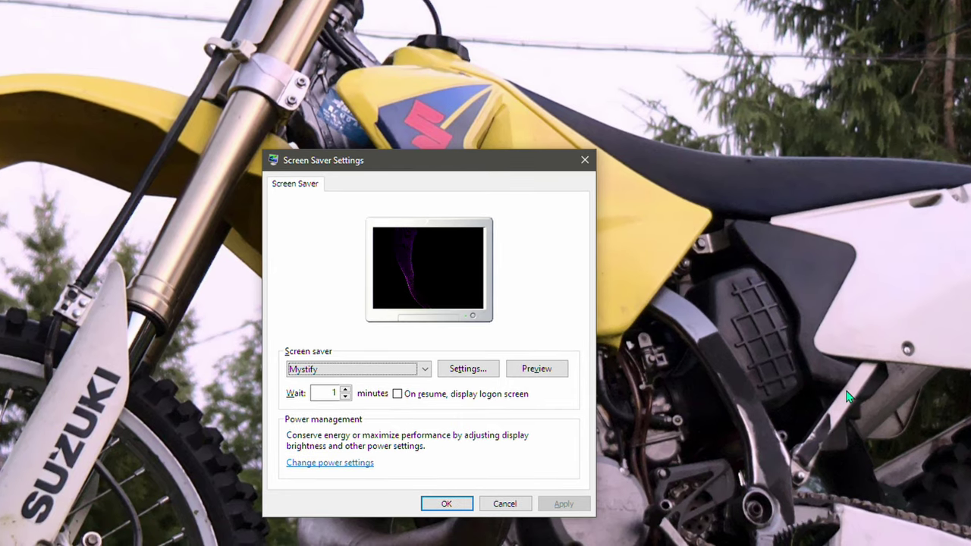
{"action": "left_click", "coordinate": [326, 462]}
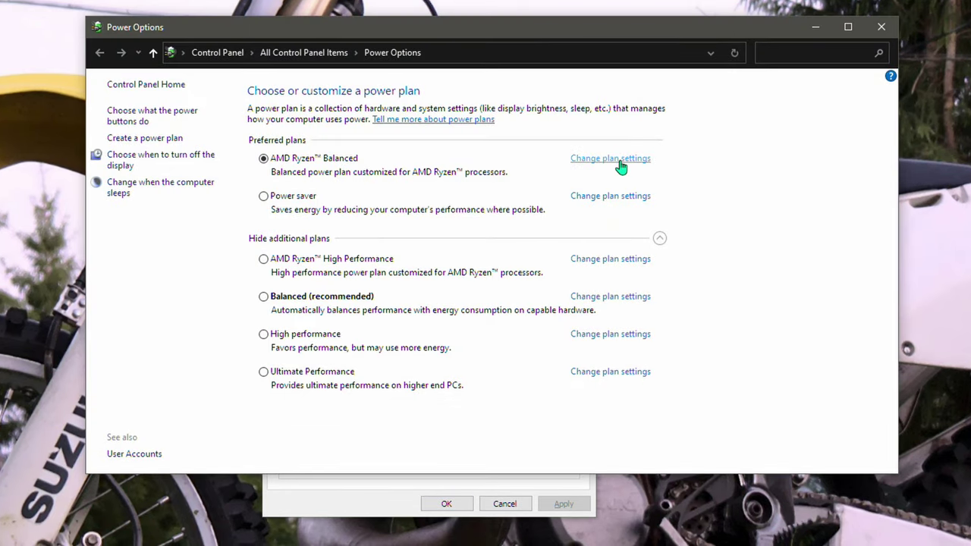
{"action": "left_click", "coordinate": [618, 160]}
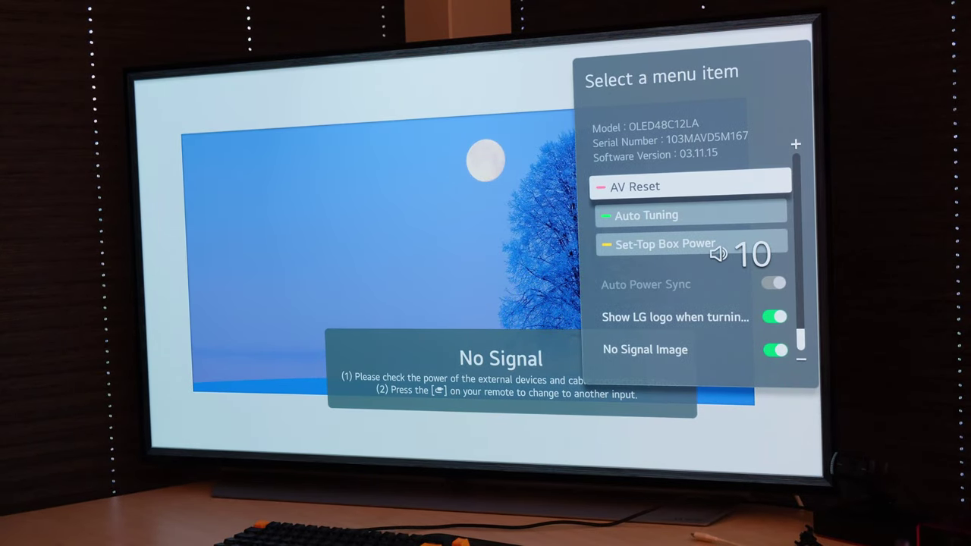
Step: Turn off No Signal Image in the TV's additional settings menu and close the menu
{"action": "key", "text": "Down"}
{"action": "key", "text": "Down"}
{"action": "key", "text": "Down"}
{"action": "key", "text": "Down"}
{"action": "key", "text": "Down"}
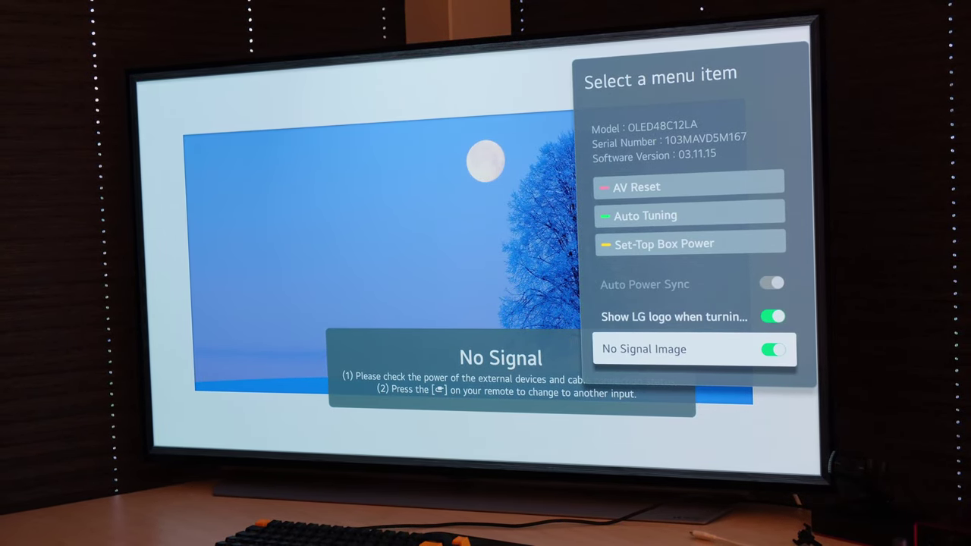
{"action": "key", "text": "Return"}
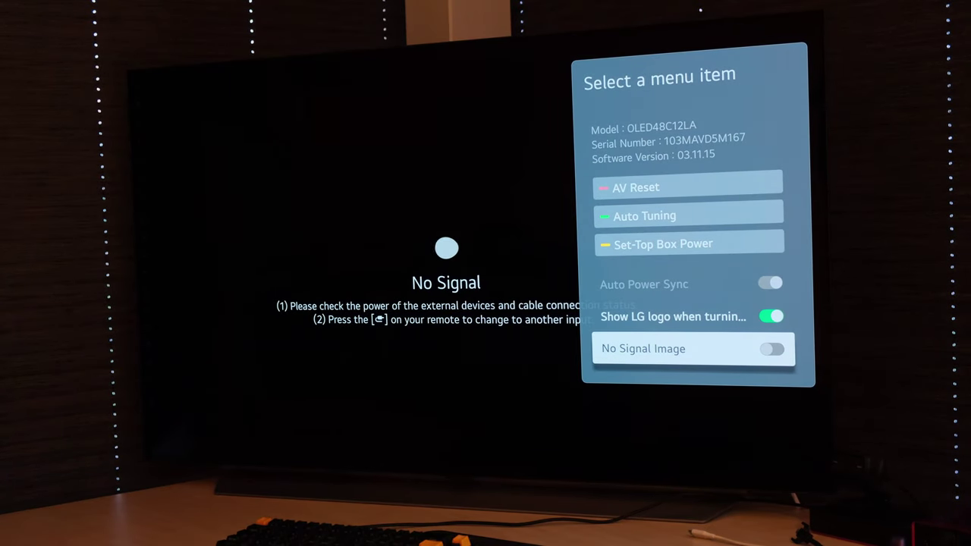
{"action": "key", "text": "Escape"}
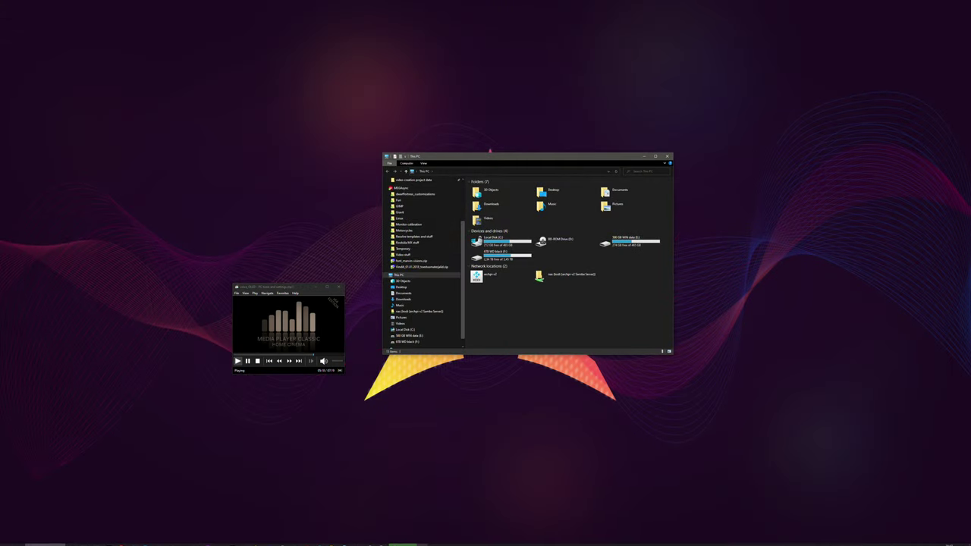
Step: Bring up the terminal window, move it to the desktop's lower-right area, and shift the File Explorer window lower
{"action": "mouse_move", "coordinate": [164, 543]}
{"action": "left_click", "coordinate": [69, 542]}
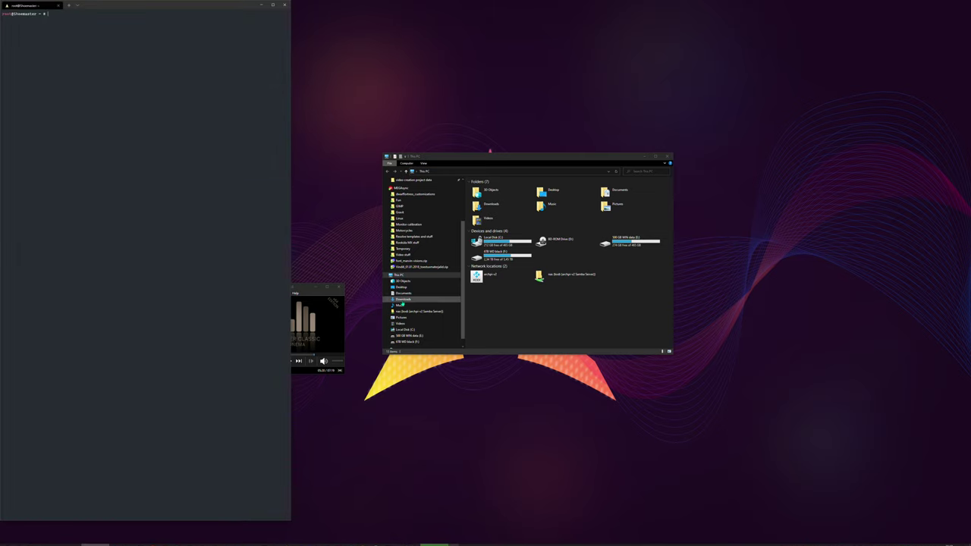
{"action": "left_click_drag", "start_coordinate": [224, 9], "coordinate": [854, 254]}
{"action": "left_click_drag", "start_coordinate": [616, 158], "coordinate": [594, 261]}
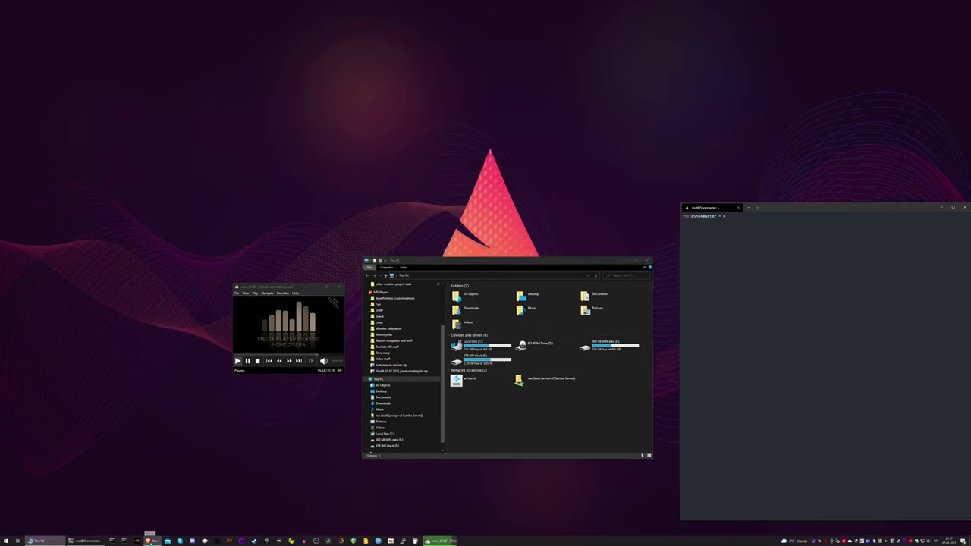
Step: Switch to the Brave browser and load google.com
{"action": "left_click", "coordinate": [152, 540]}
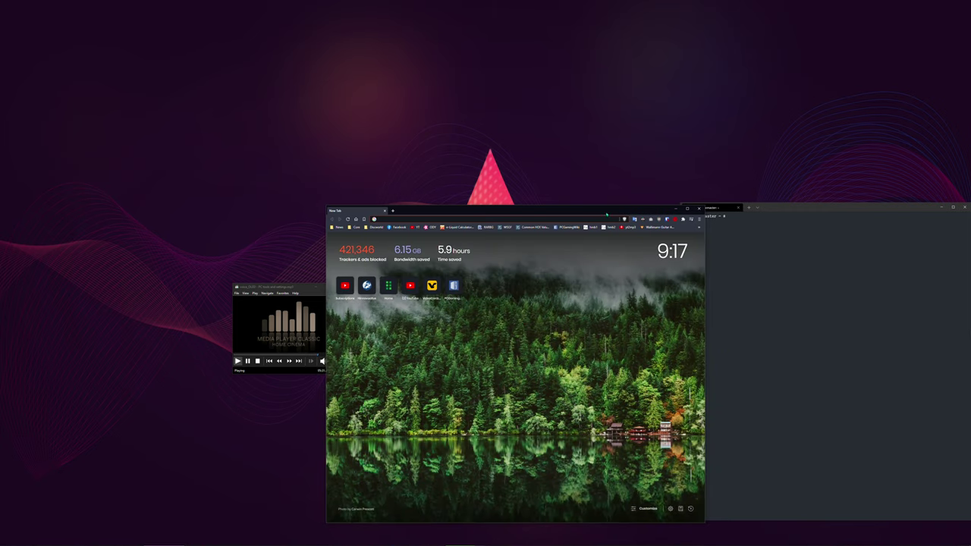
{"action": "left_click", "coordinate": [398, 219]}
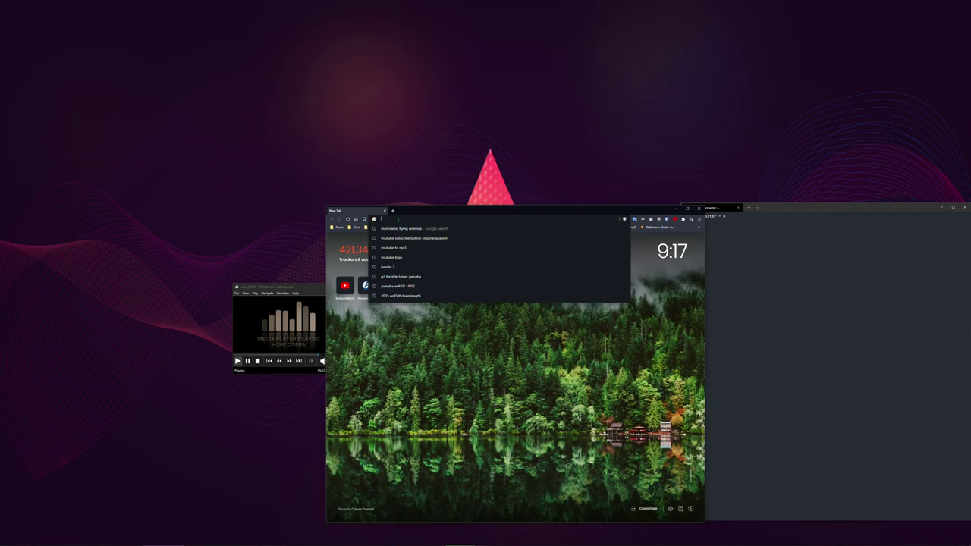
{"action": "type", "text": "google.com"}
{"action": "key", "text": "Return"}
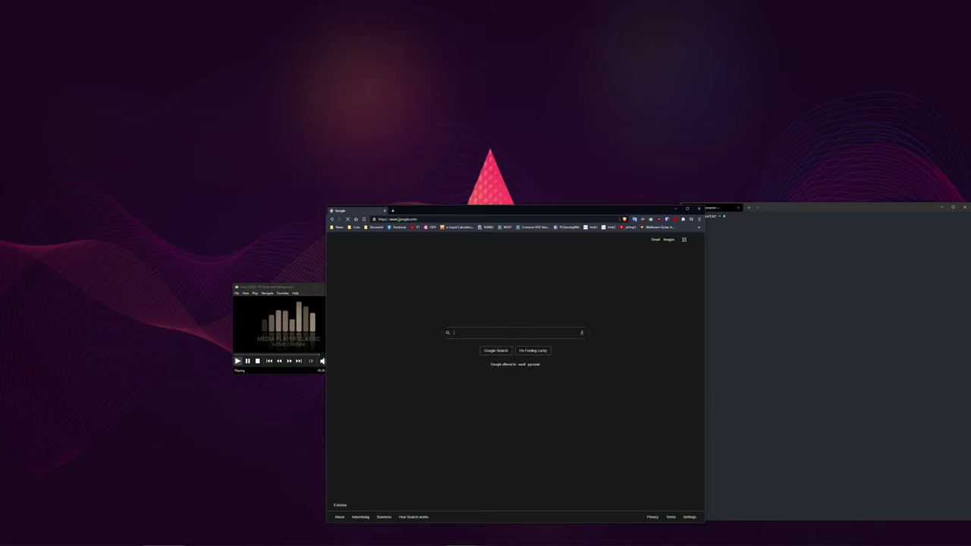
Step: Search Google for python documentation and read through the Modules page of the Python tutorial
{"action": "left_click", "coordinate": [476, 334]}
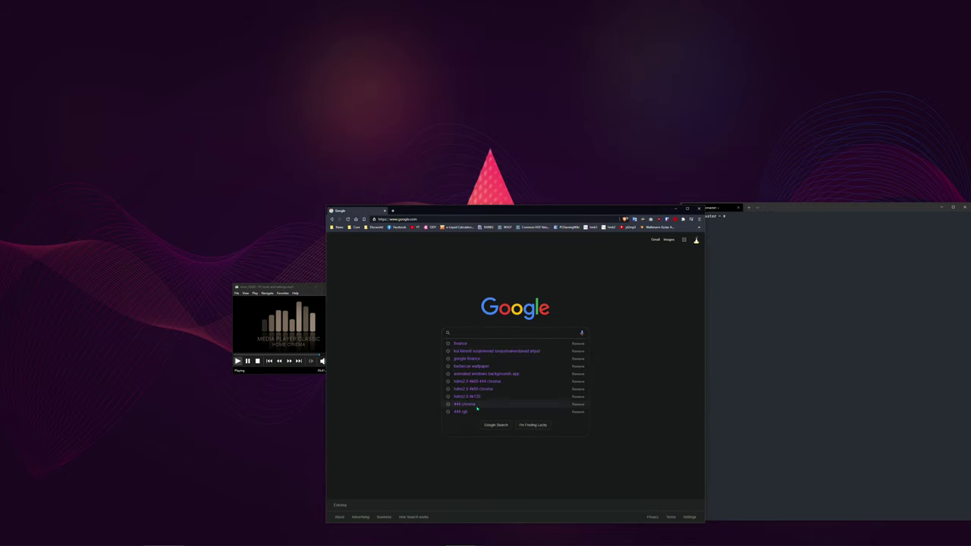
{"action": "type", "text": "pytho"}
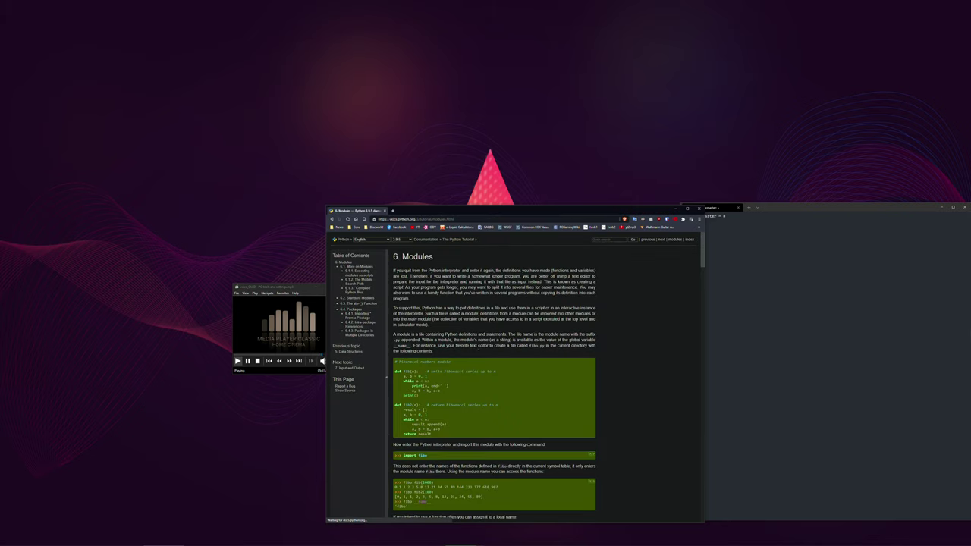
{"action": "scroll", "coordinate": [626, 349], "scroll_direction": "down", "scroll_amount": 15}
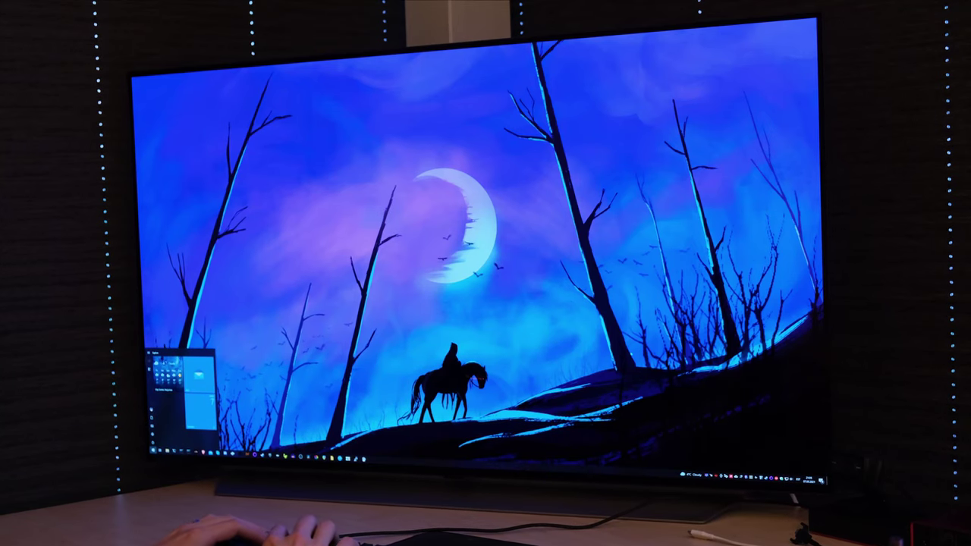
Step: Launch Notepad and snap its window into the desktop's lower-right zone
{"action": "key", "text": "Return"}
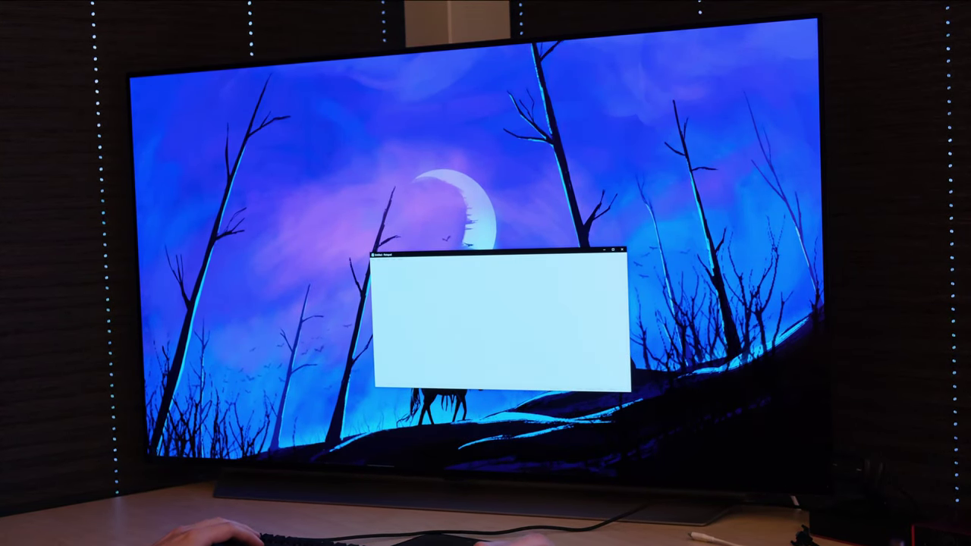
{"action": "left_click_drag", "start_coordinate": [514, 256], "coordinate": [675, 278]}
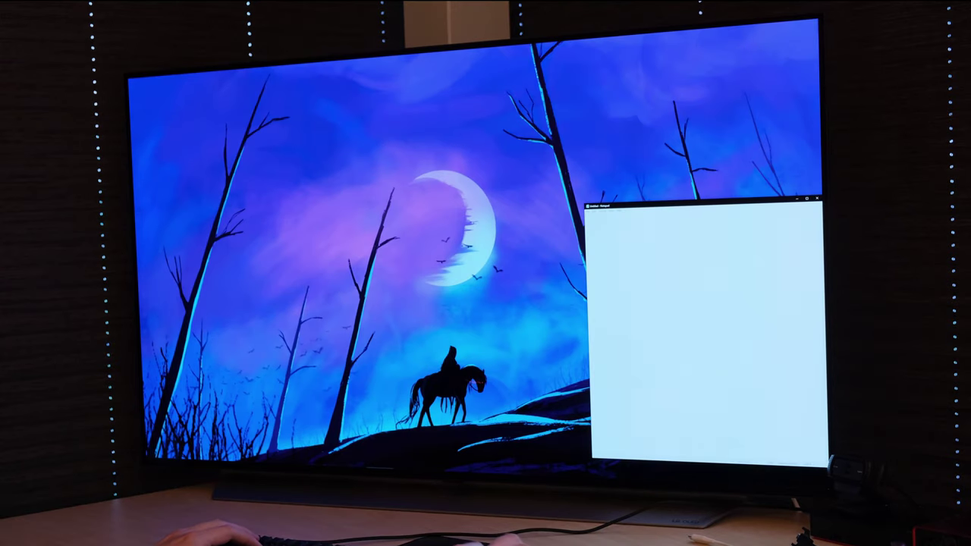
{"action": "key", "text": "super+1"}
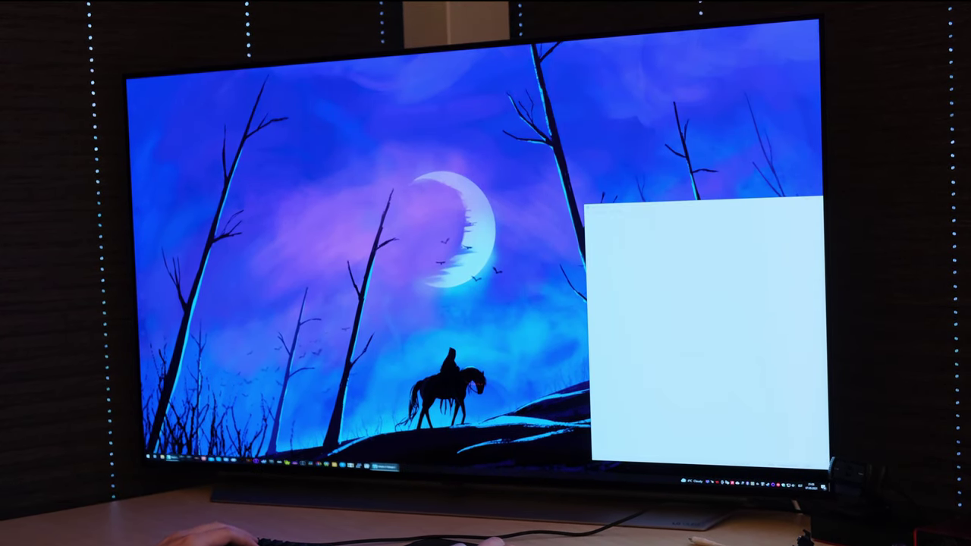
Step: Open a File Explorer window in the upper-right zone and place the terminal in the middle zone
{"action": "key", "text": "super+e"}
{"action": "left_click_drag", "start_coordinate": [376, 205], "coordinate": [591, 140]}
{"action": "left_click_drag", "start_coordinate": [305, 167], "coordinate": [465, 221]}
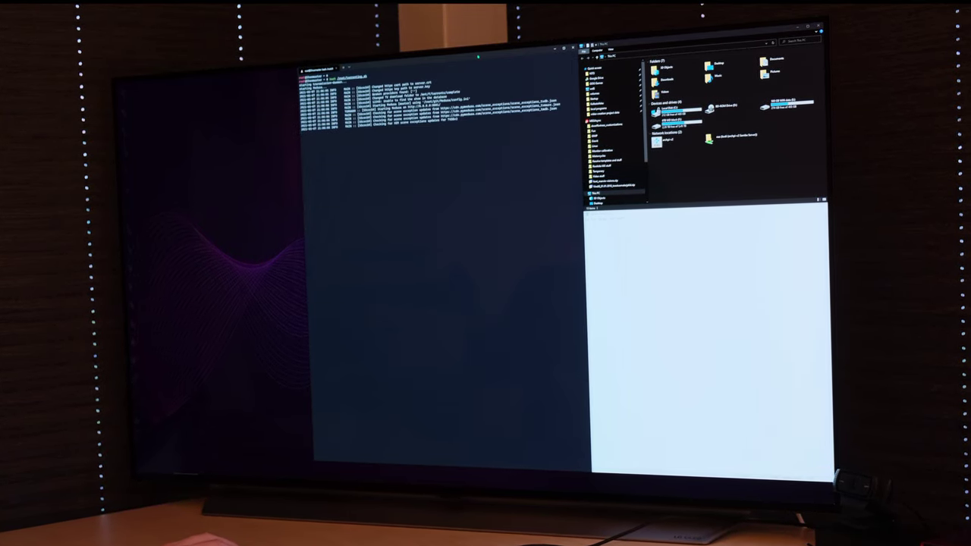
Step: Snap the terminal window into the desktop's left zone and back into the middle zone
{"action": "double_click", "coordinate": [477, 57]}
{"action": "double_click", "coordinate": [464, 59]}
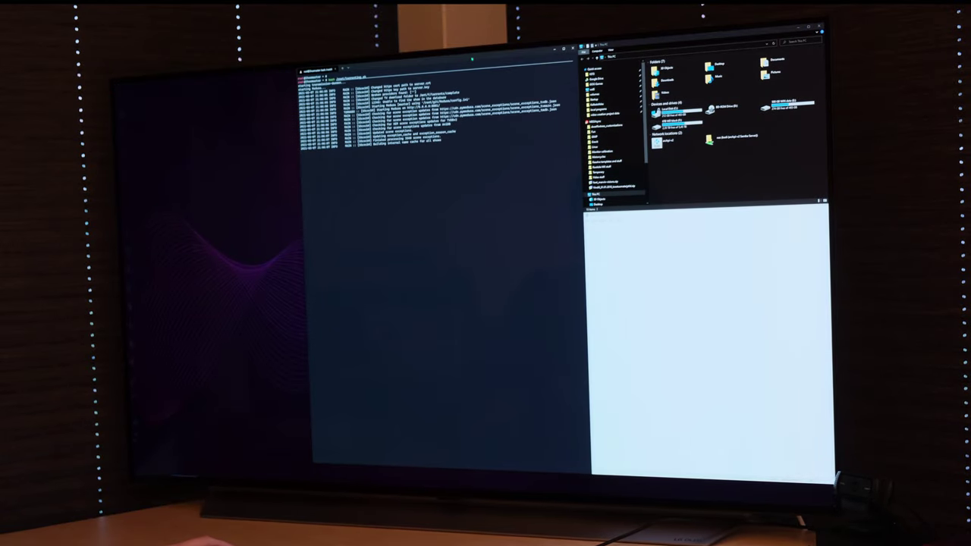
{"action": "left_click_drag", "start_coordinate": [471, 59], "coordinate": [293, 226]}
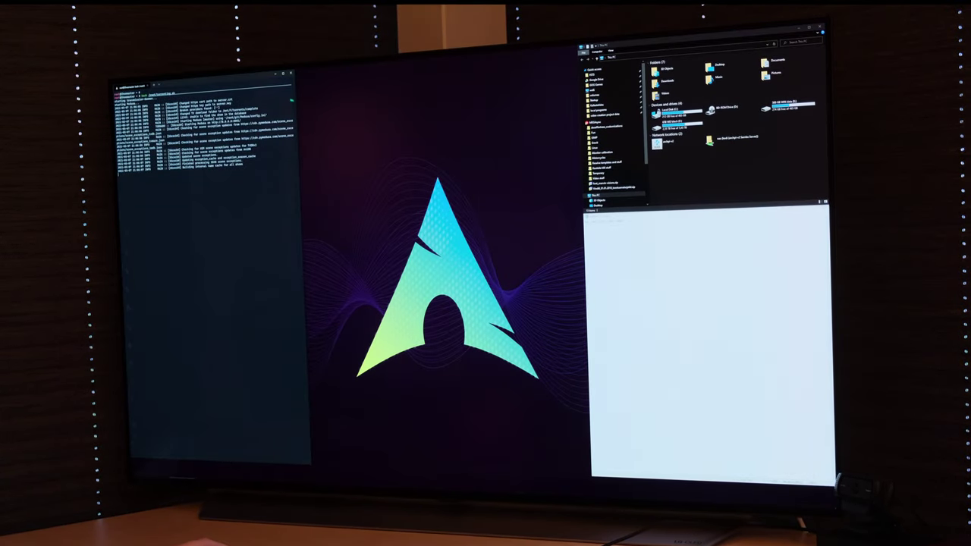
{"action": "left_click_drag", "start_coordinate": [254, 77], "coordinate": [308, 227]}
{"action": "left_click_drag", "start_coordinate": [440, 62], "coordinate": [512, 221]}
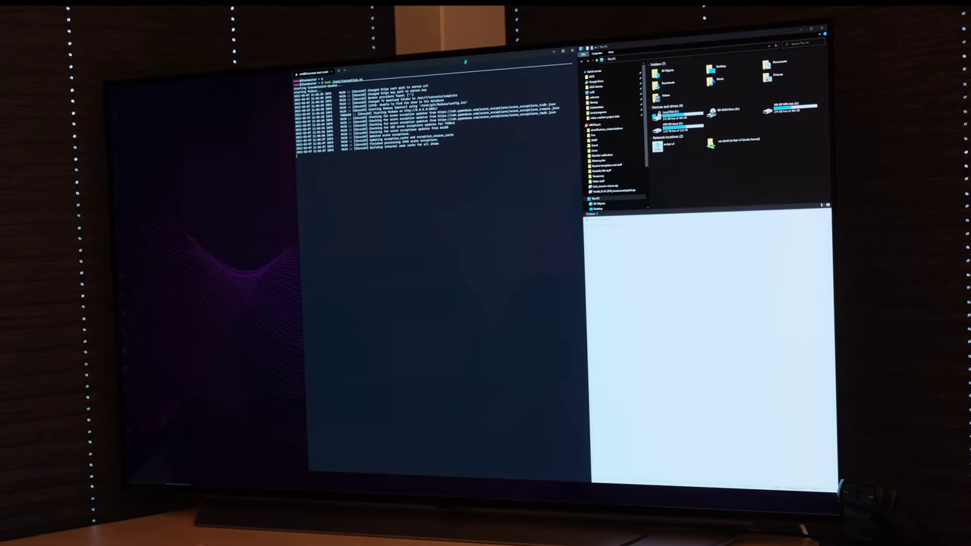
Step: Stretch the terminal across all zones and return it to the left zone, moving File Explorer toward the middle
{"action": "left_click_drag", "start_coordinate": [466, 59], "coordinate": [685, 327]}
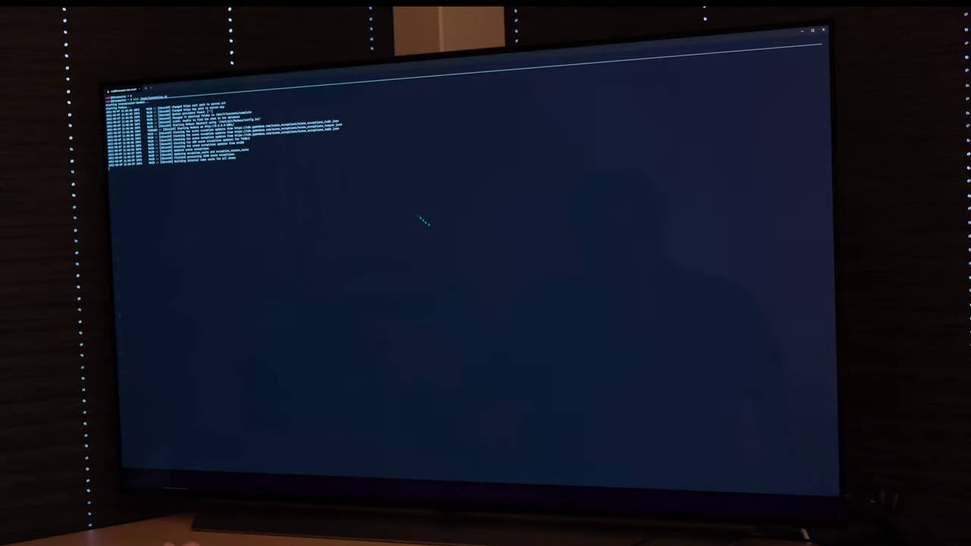
{"action": "left_click_drag", "start_coordinate": [346, 71], "coordinate": [207, 240]}
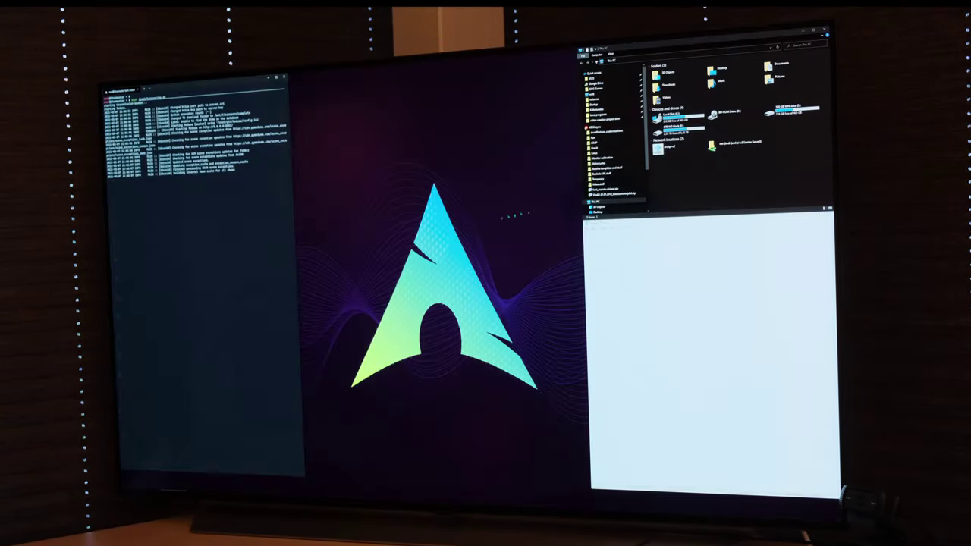
{"action": "left_click_drag", "start_coordinate": [727, 37], "coordinate": [458, 83]}
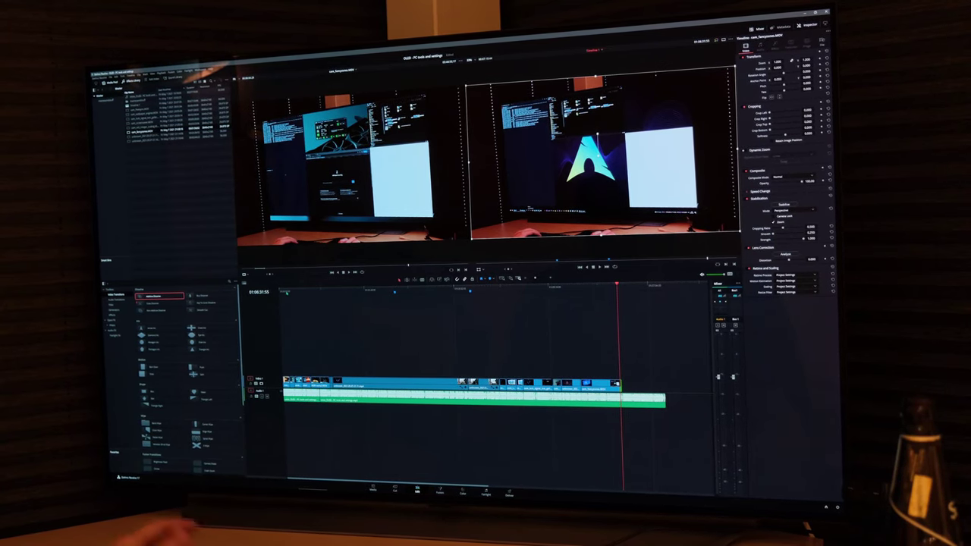
Step: Play the OLED - PC tools and settings timeline from its start in DaVinci Resolve and review its clips
{"action": "key", "text": "Home"}
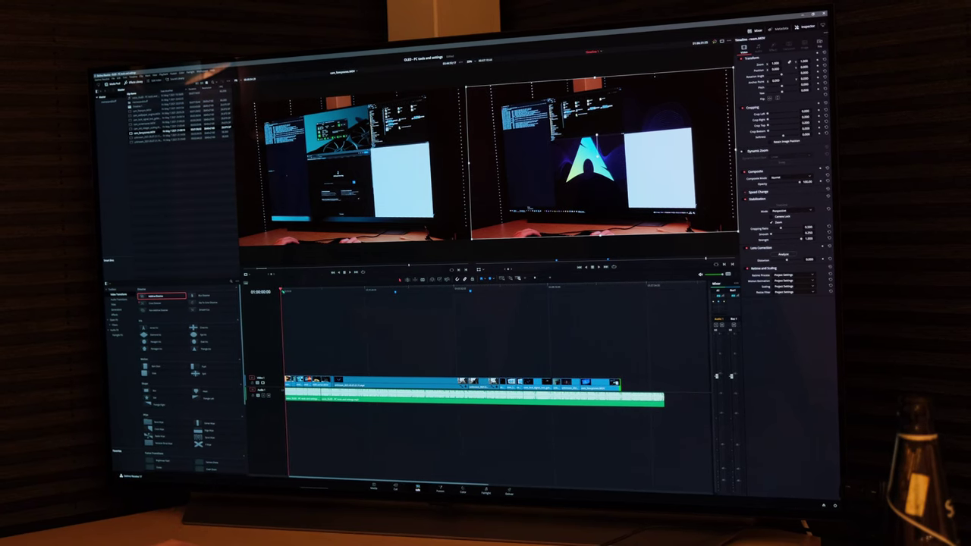
{"action": "key", "text": "space"}
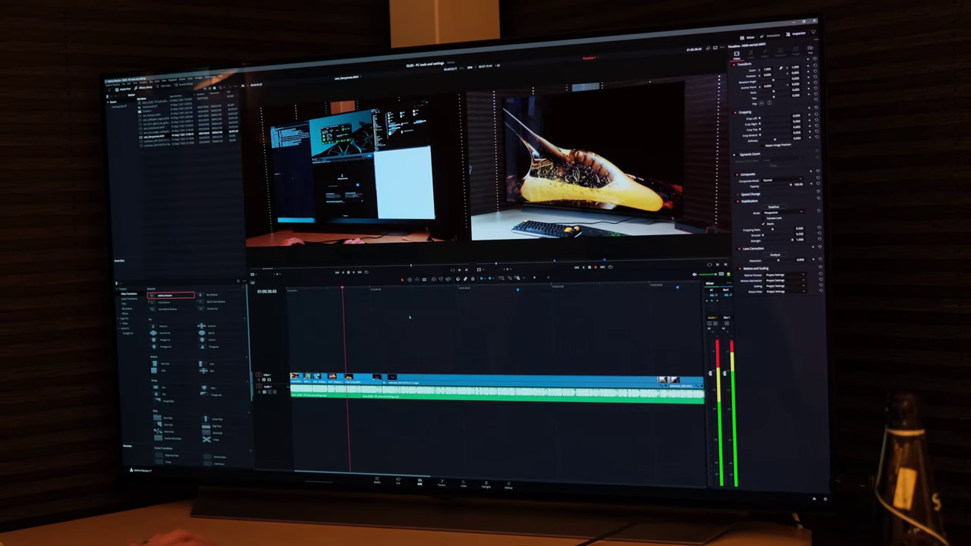
{"action": "key", "text": "ctrl+f"}
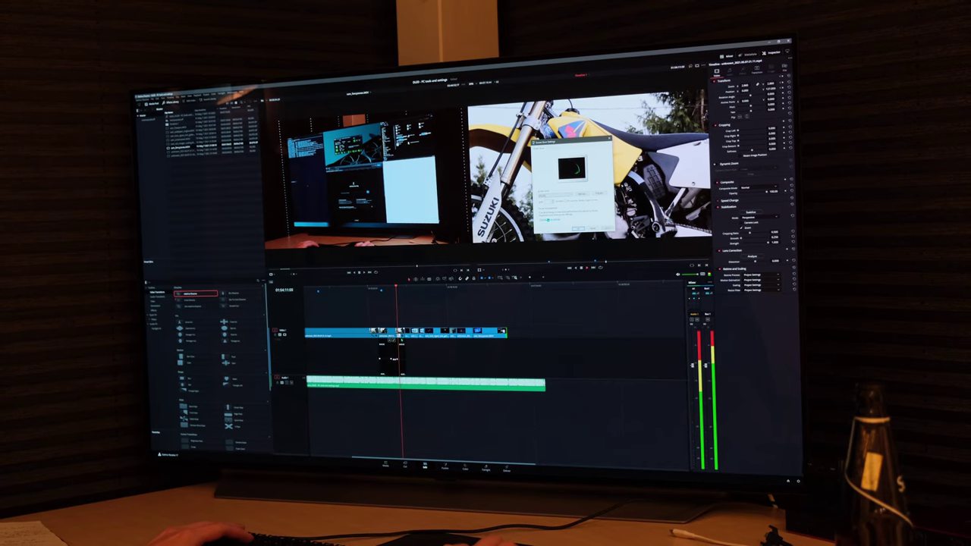
{"action": "left_click", "coordinate": [394, 339]}
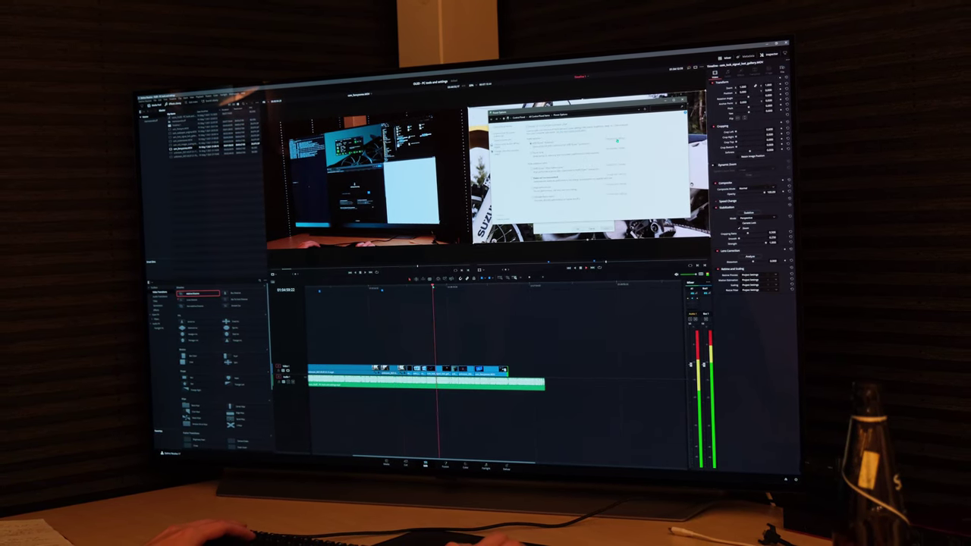